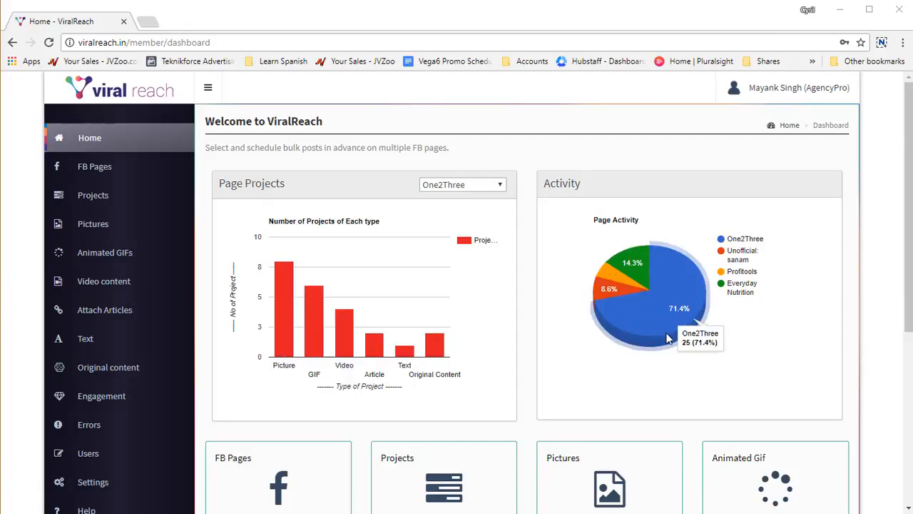
# Open the managed Facebook pages in a new tab and browse the list of pages that can be added.
pyautogui.scroll(-5, 671, 336)
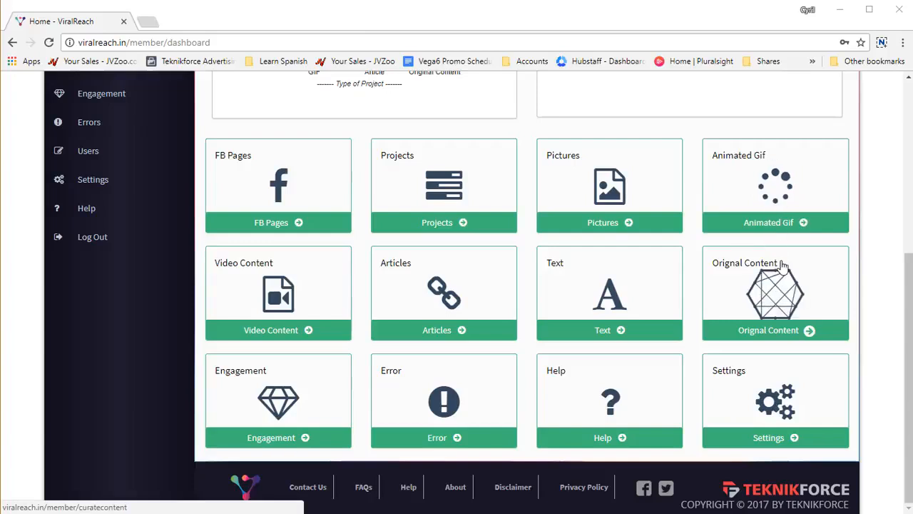
pyautogui.middleClick(285, 169)
pyautogui.click(216, 20)
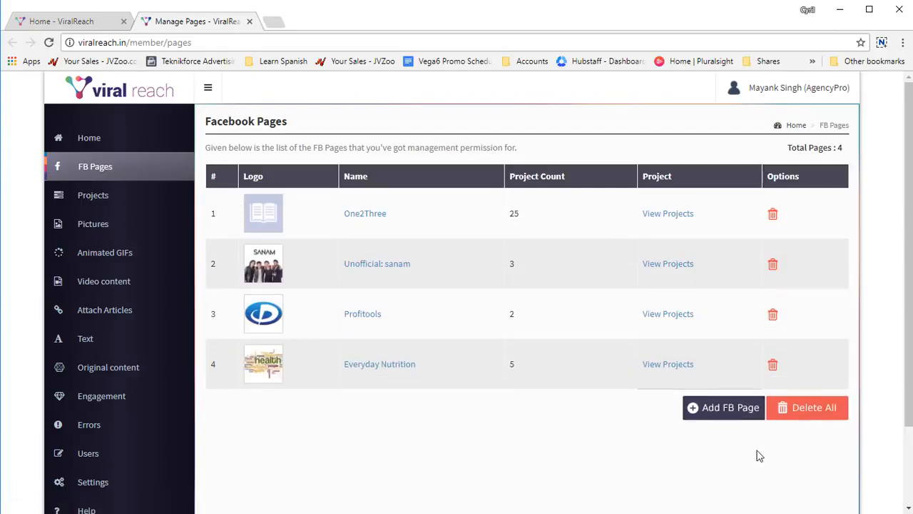
pyautogui.click(733, 411)
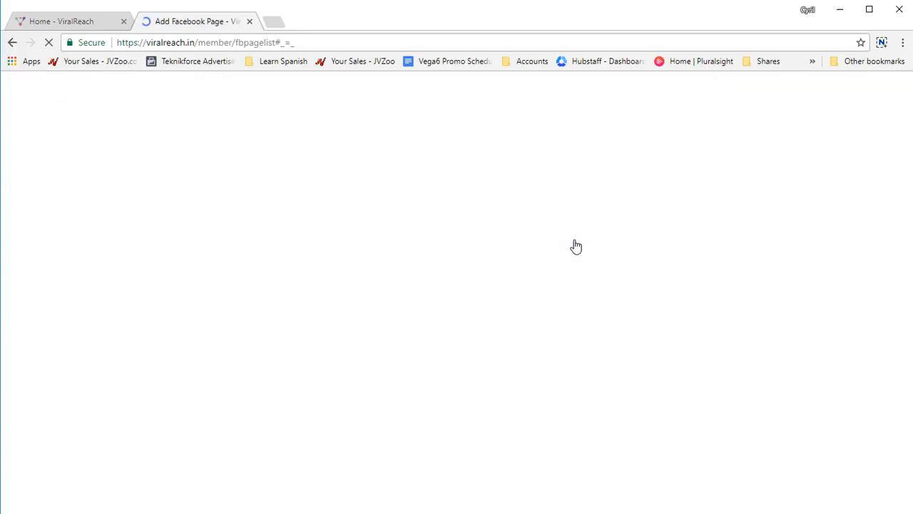
pyautogui.scroll(-8, 579, 243)
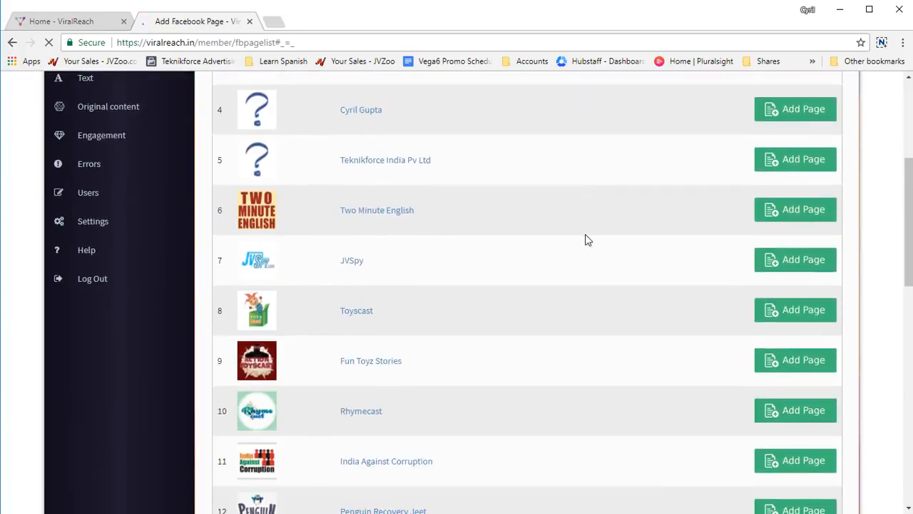
pyautogui.scroll(-6, 585, 240)
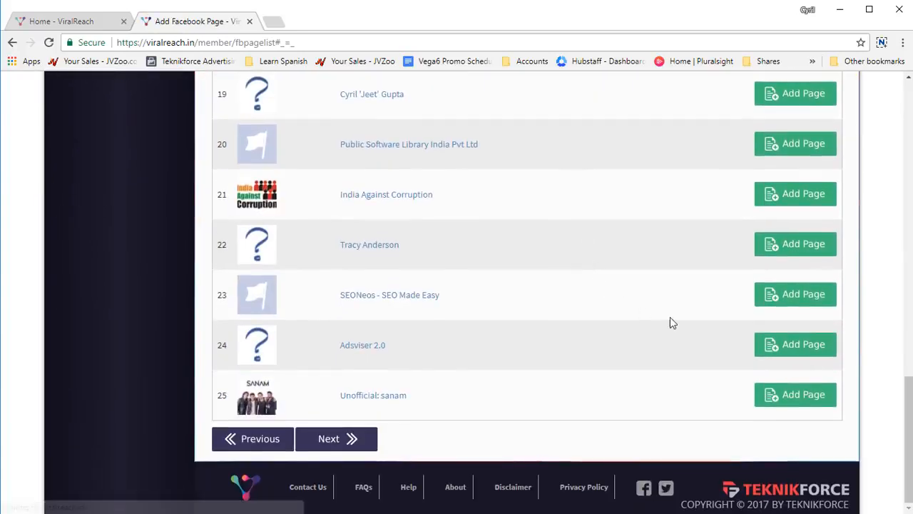
pyautogui.middleClick(206, 27)
# Reopen the managed Facebook pages in a new tab and review the project count of the One2Three page.
pyautogui.scroll(4, 540, 334)
pyautogui.scroll(-4, 535, 334)
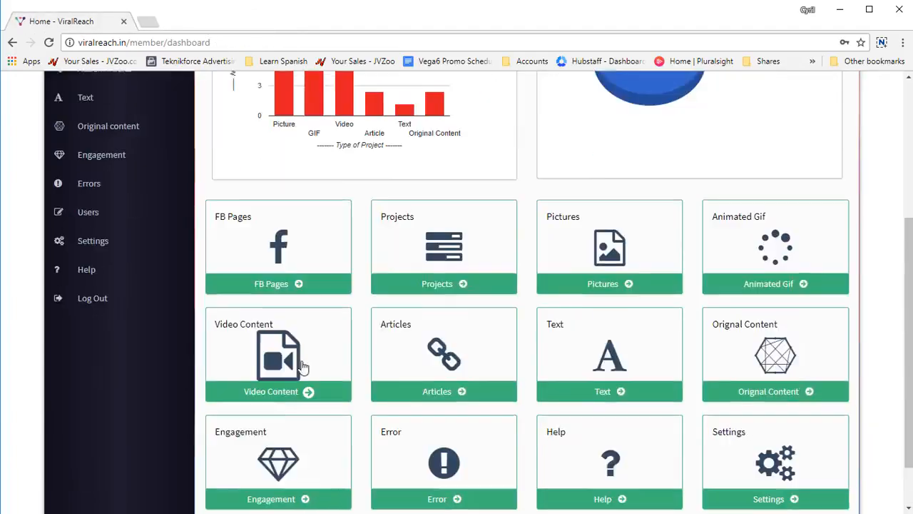
pyautogui.middleClick(239, 241)
pyautogui.click(184, 22)
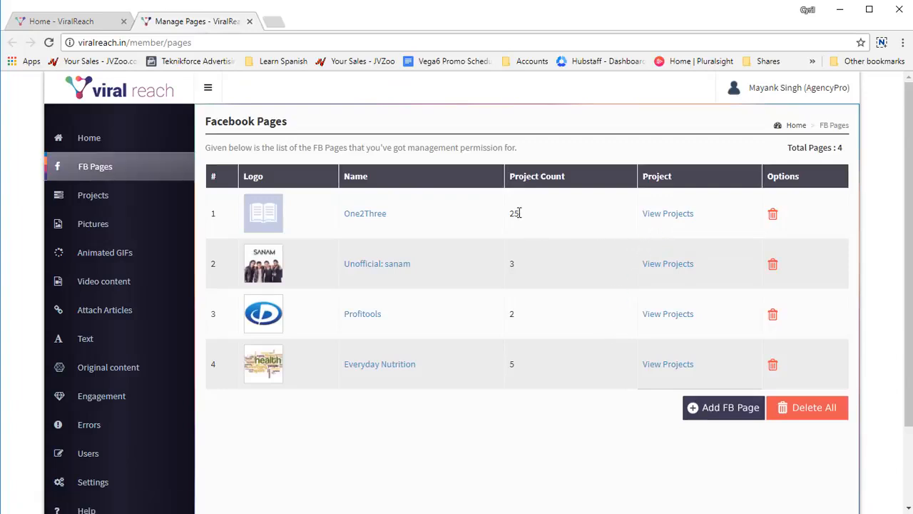
pyautogui.moveTo(513, 212); pyautogui.dragTo(524, 222)
pyautogui.click(249, 22)
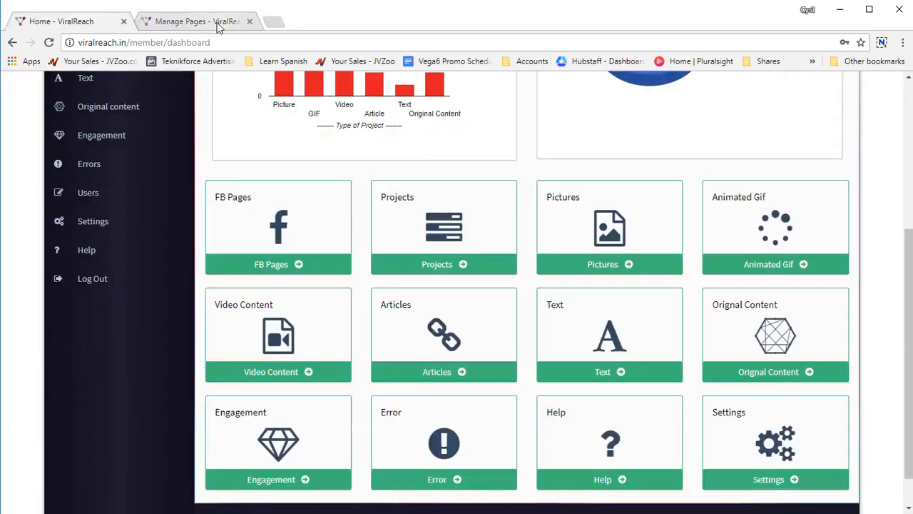
# Open the projects overview in a new tab and look through the projects of the One2Three page.
pyautogui.middleClick(478, 227)
pyautogui.click(197, 20)
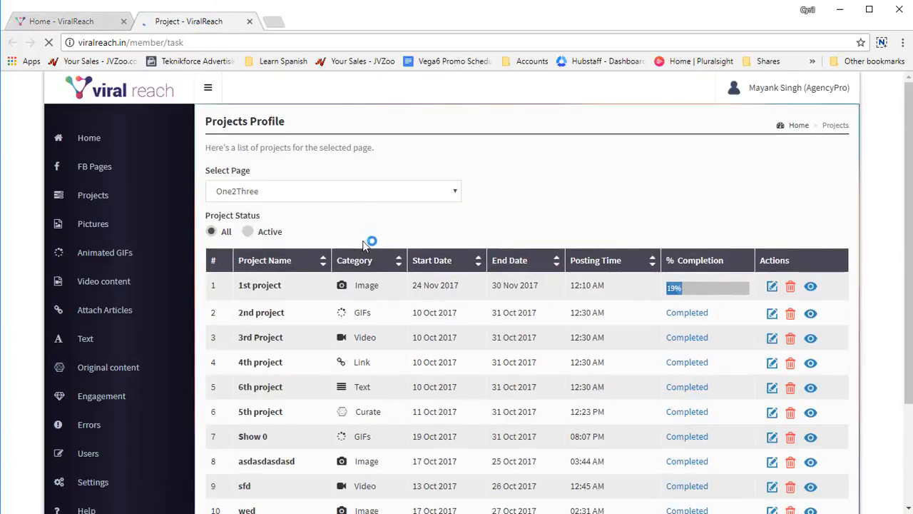
pyautogui.scroll(-2, 477, 314)
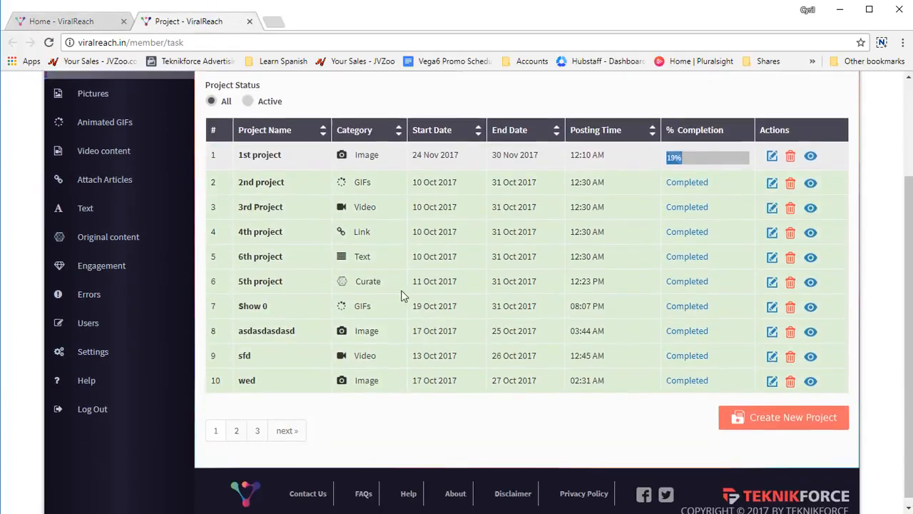
pyautogui.scroll(1, 372, 298)
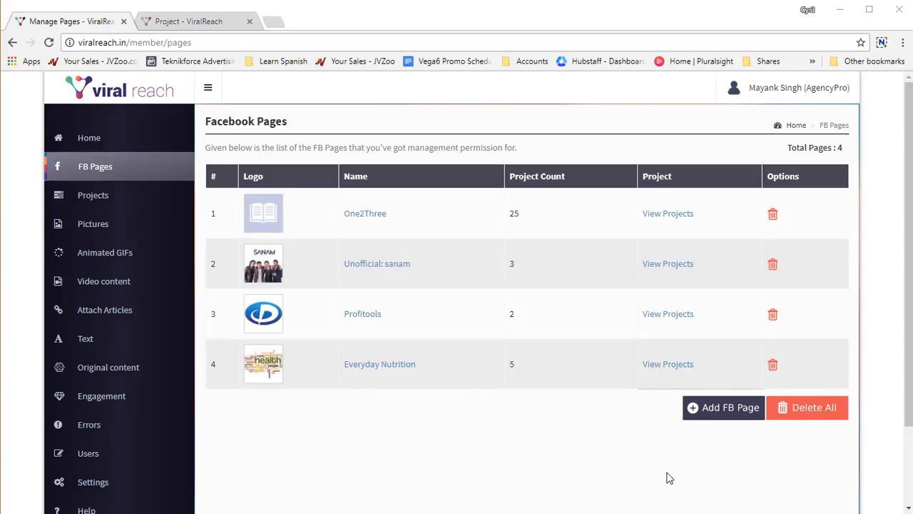
# Switch from the Facebook pages list to the projects list and go through its entries.
pyautogui.click(93, 198)
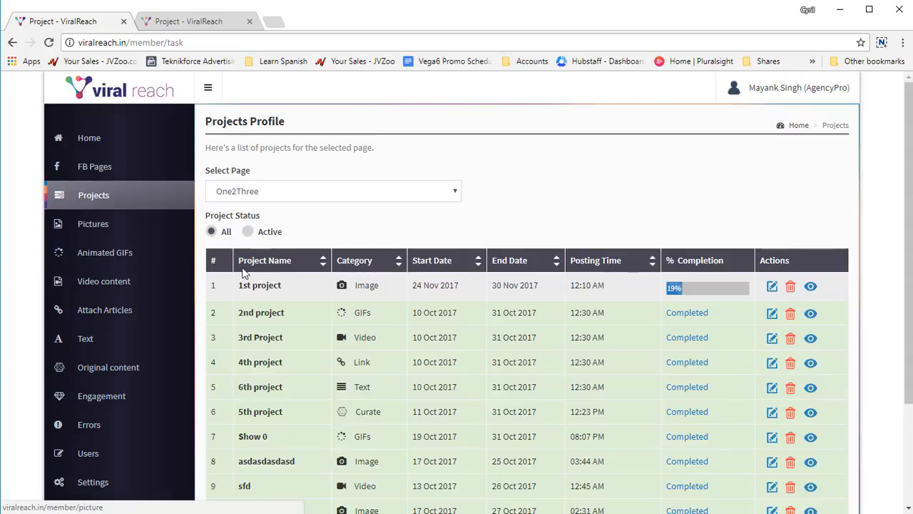
pyautogui.scroll(-2, 410, 260)
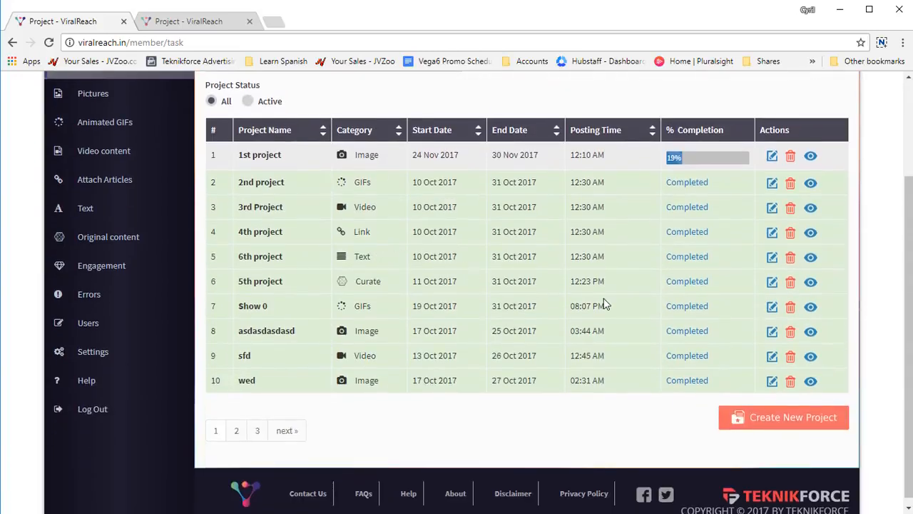
pyautogui.scroll(2, 614, 335)
pyautogui.scroll(-2, 670, 385)
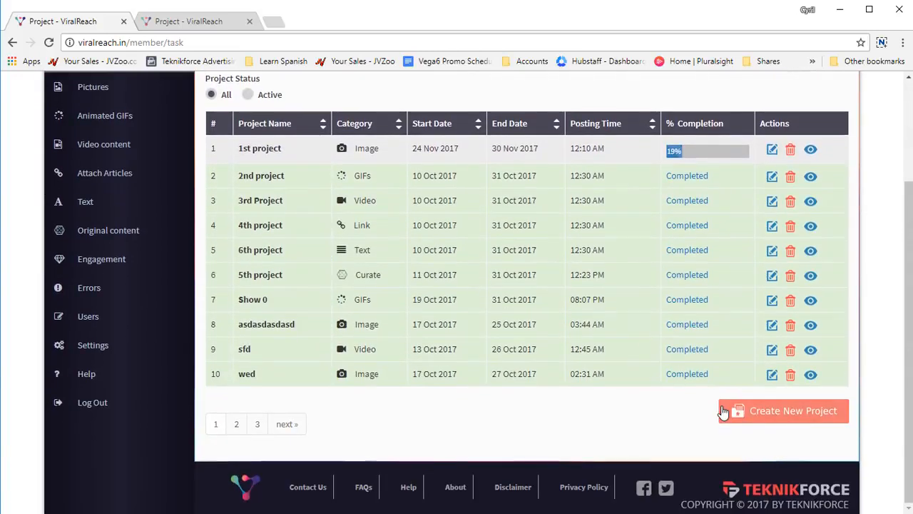
pyautogui.click(785, 413)
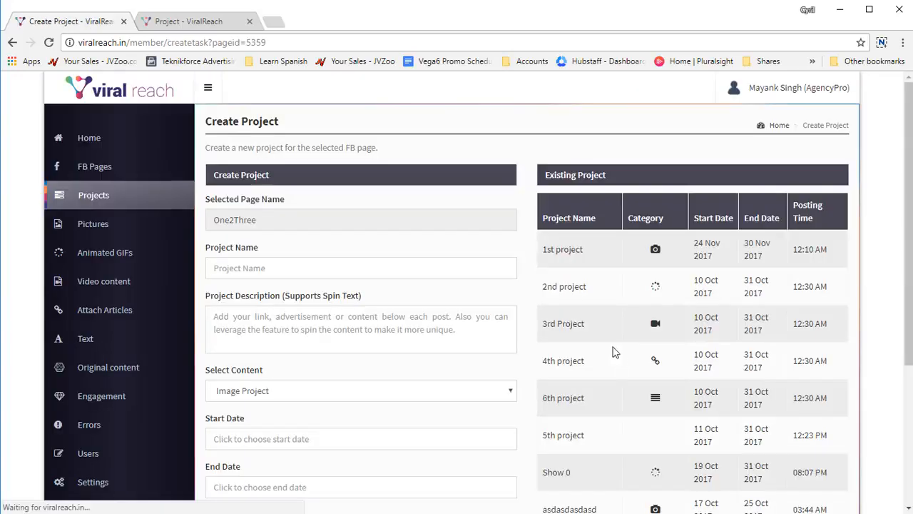
pyautogui.click(282, 224)
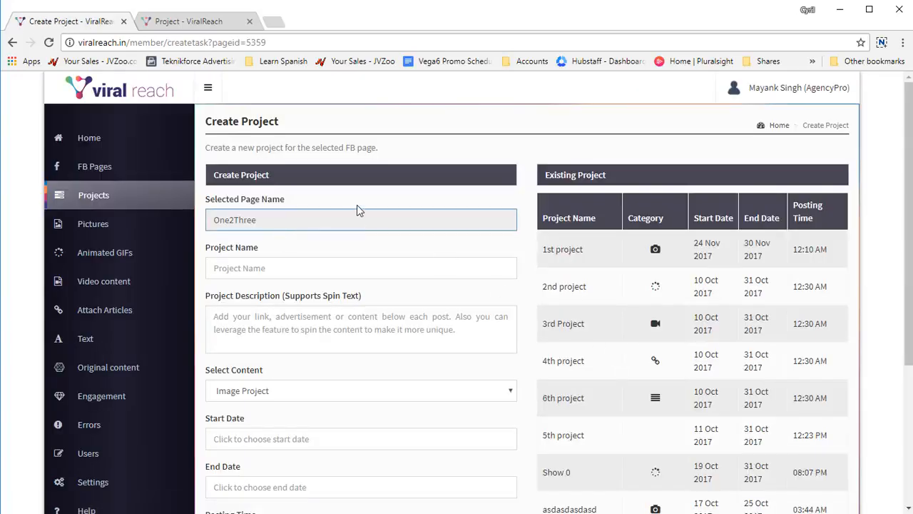
pyautogui.rightClick(349, 202)
pyautogui.click(357, 208)
pyautogui.scroll(2, 414, 272)
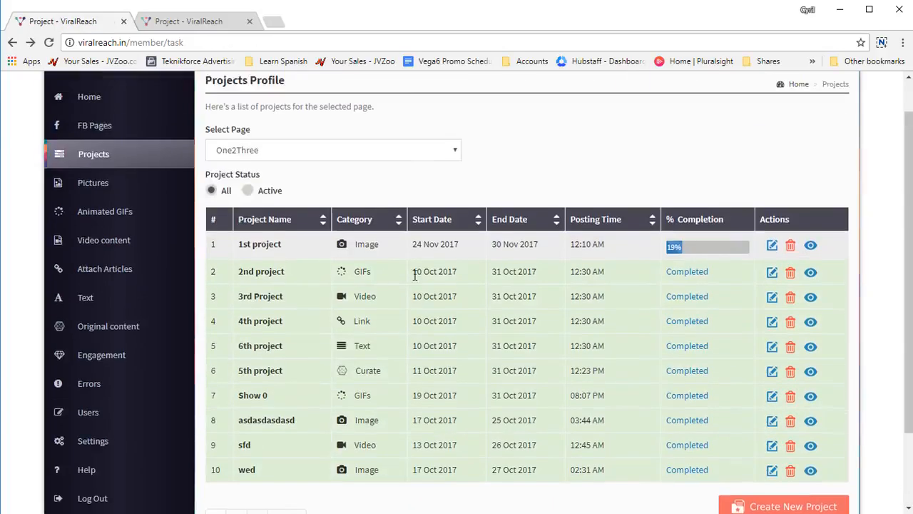
# Check the selectable pages, keep One2Three selected, and start a new project for it.
pyautogui.click(345, 199)
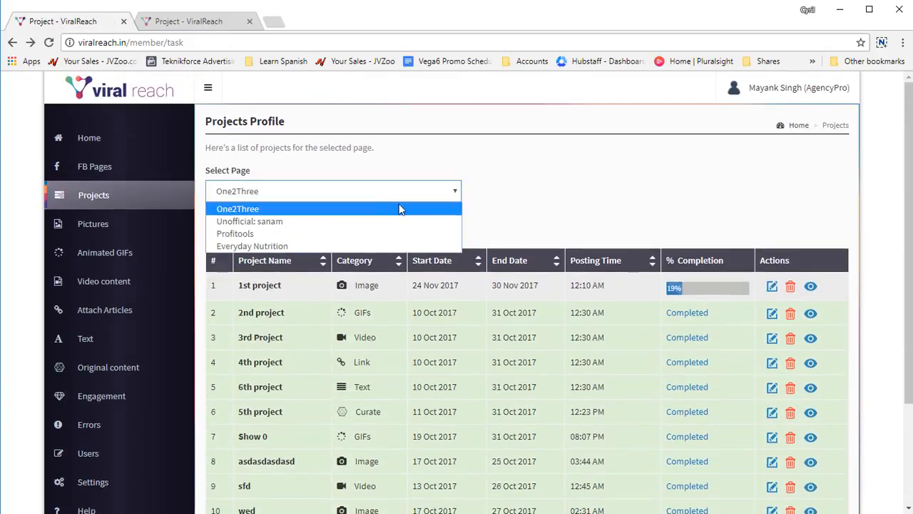
pyautogui.click(598, 194)
pyautogui.scroll(-2, 814, 403)
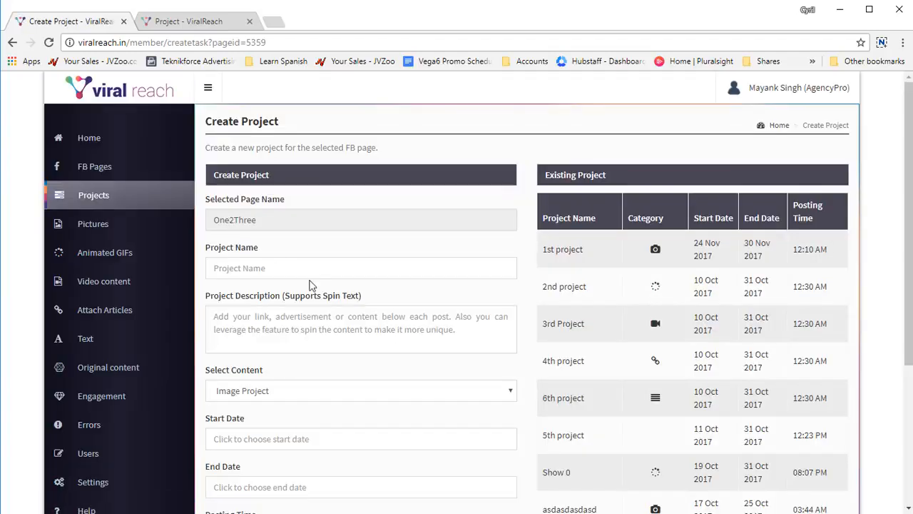
# Name the project "On23 Image Project" and choose Image Project as its content type.
pyautogui.click(322, 269)
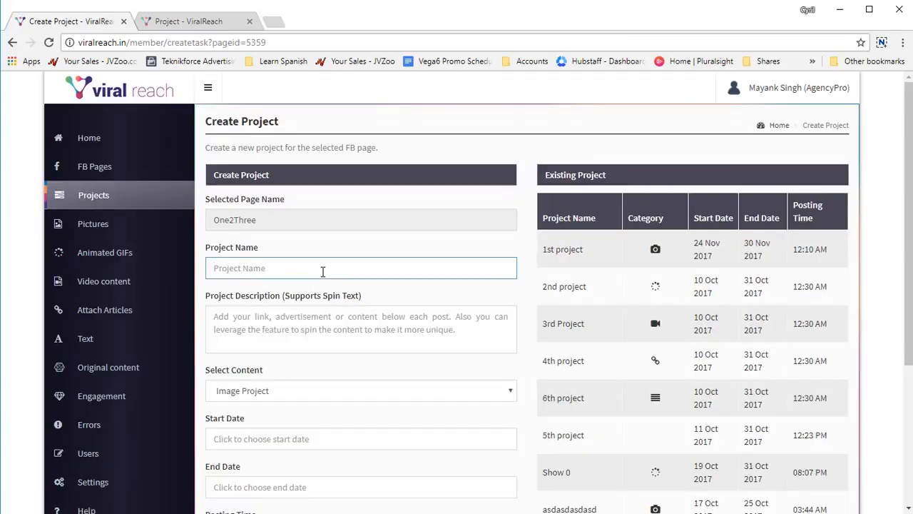
pyautogui.write('On')
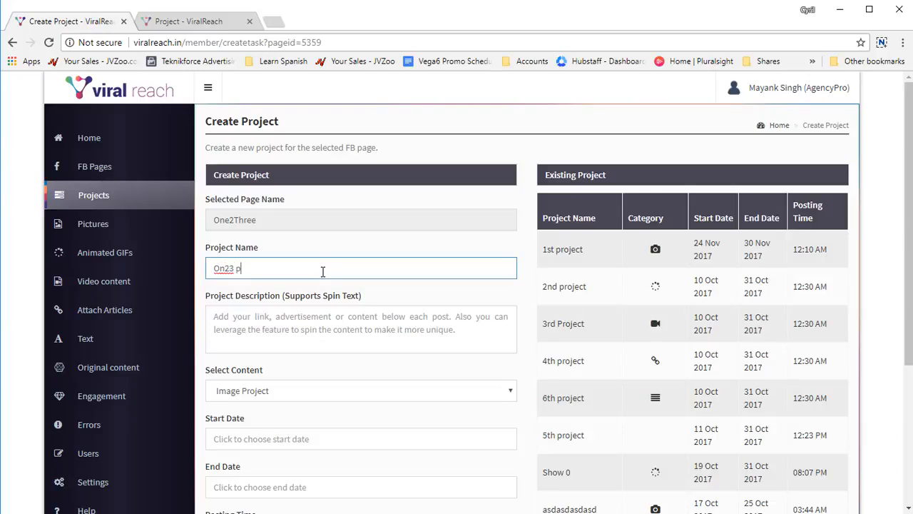
pyautogui.write('23 Project')
pyautogui.hotkey('ctrl', 'BackSpace')
pyautogui.write('Imag')
pyautogui.scroll(-3, 323, 271)
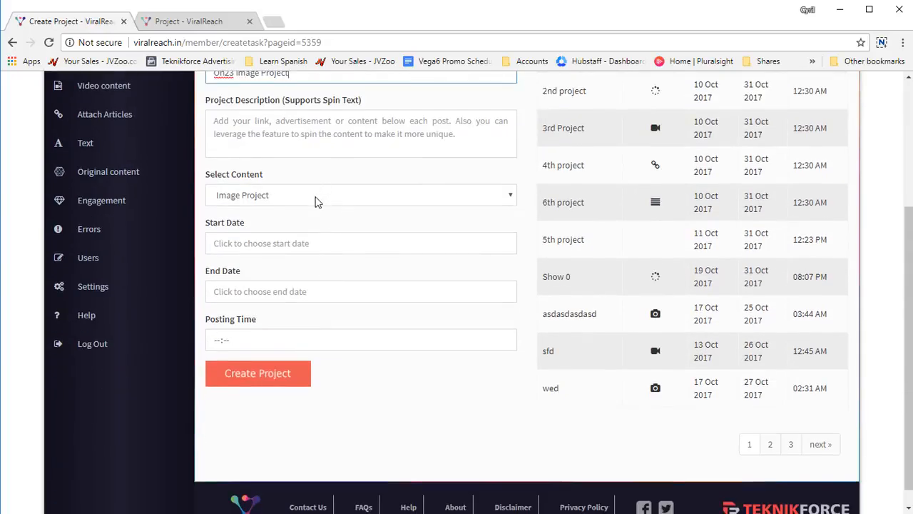
pyautogui.click(317, 199)
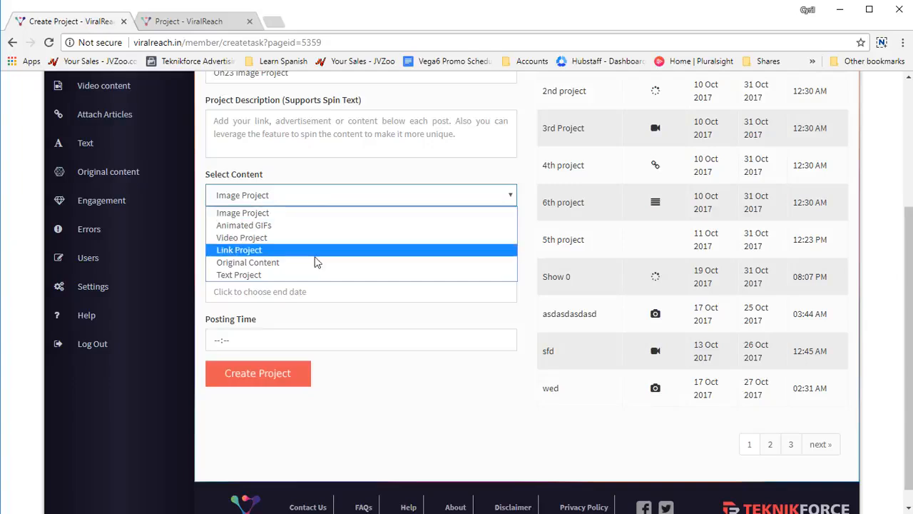
pyautogui.click(333, 213)
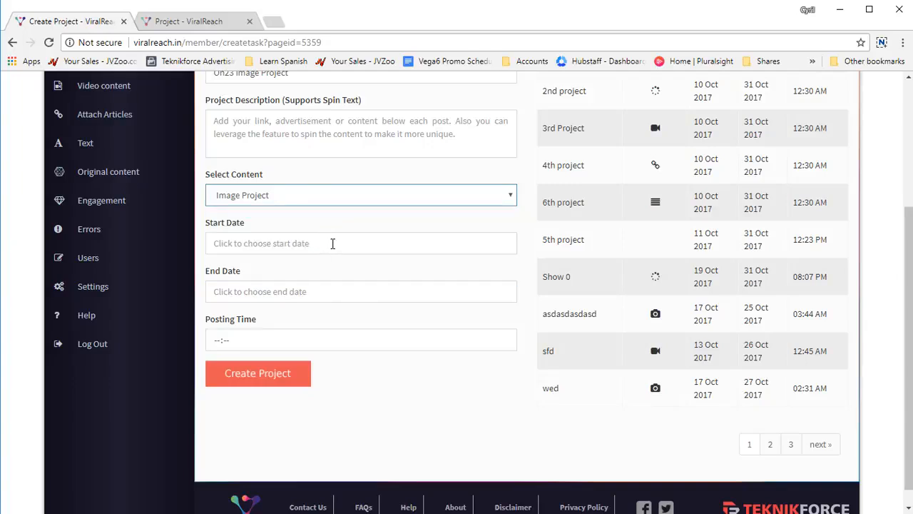
# Set the project's start date to 26 Nov 2017 and its end date to 30 Nov 2017.
pyautogui.click(332, 244)
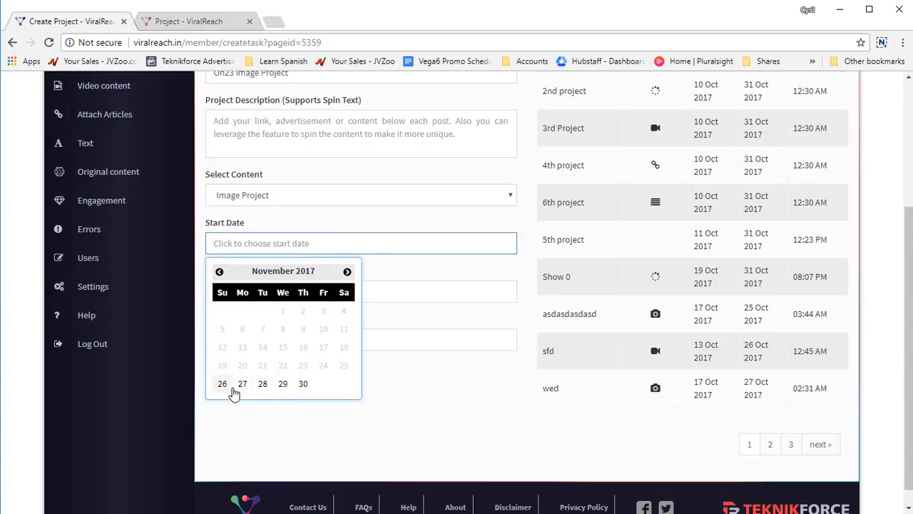
pyautogui.click(229, 387)
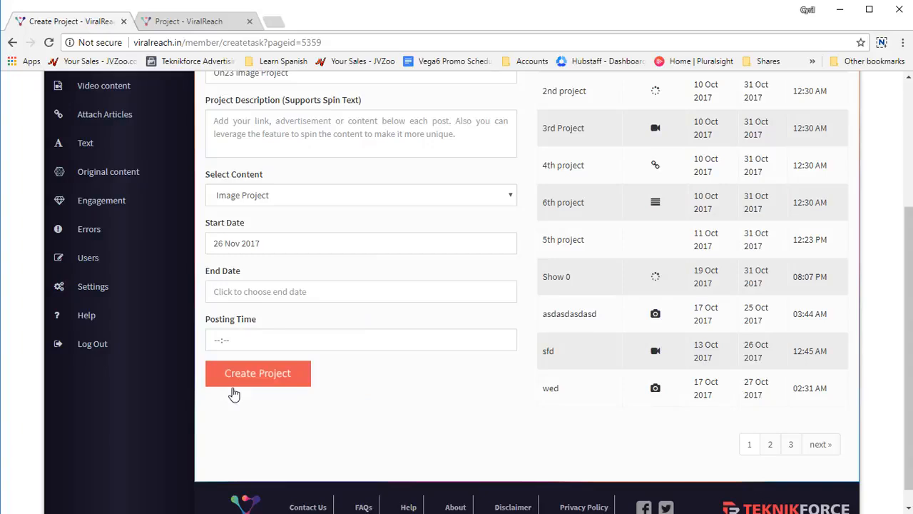
pyautogui.scroll(1, 234, 394)
pyautogui.click(311, 353)
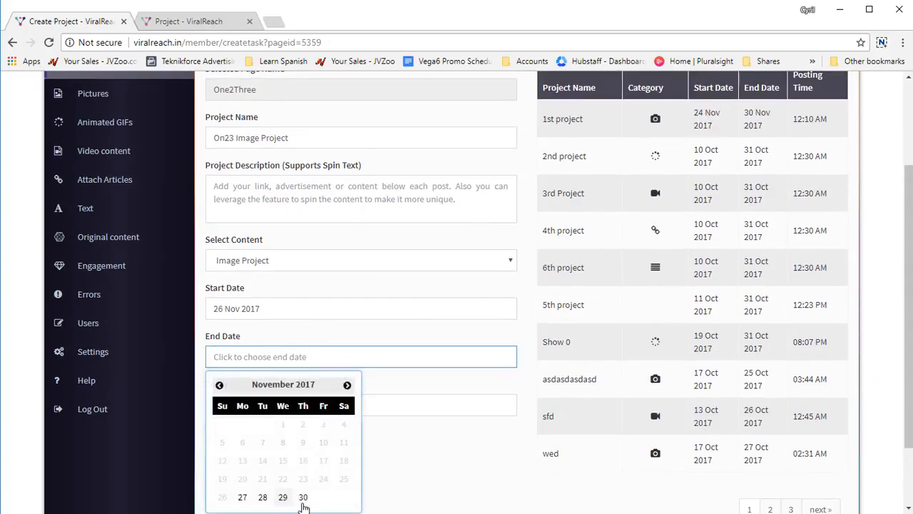
pyautogui.click(304, 497)
pyautogui.scroll(-1, 362, 426)
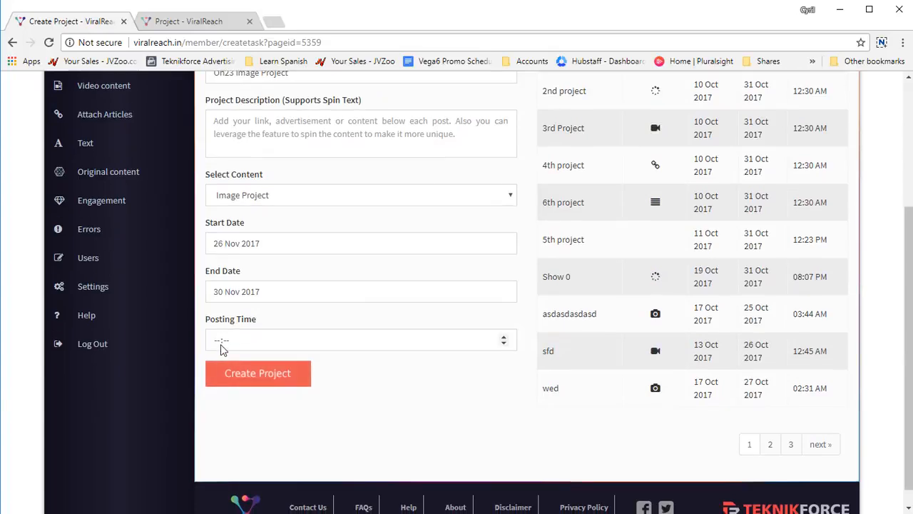
# Set the project's posting time to 10:30.
pyautogui.click(220, 348)
pyautogui.write('10:50')
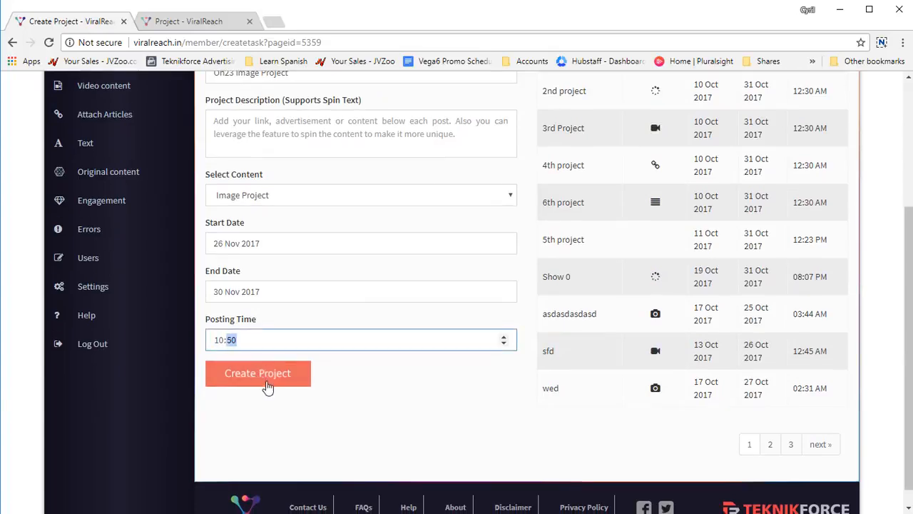
pyautogui.click(313, 398)
pyautogui.moveTo(305, 381); pyautogui.dragTo(290, 368)
pyautogui.click(221, 341)
pyautogui.click(233, 340)
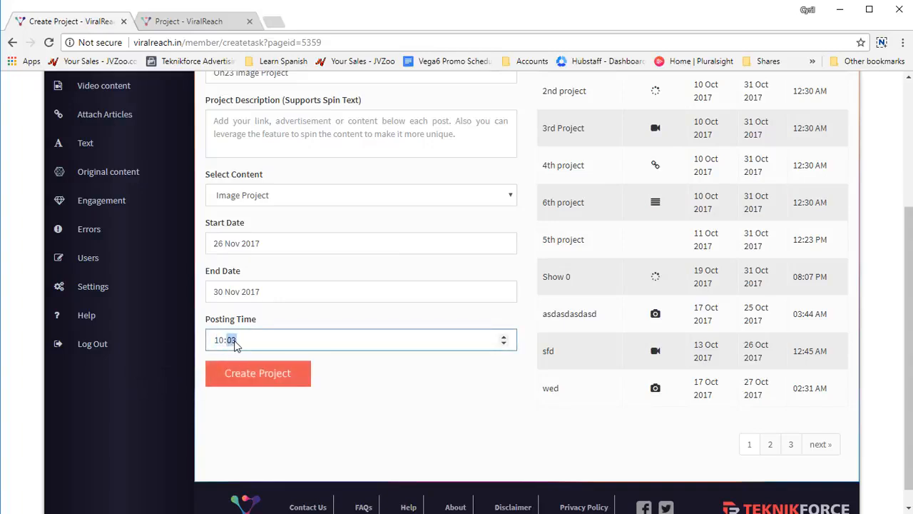
pyautogui.press('Tab')
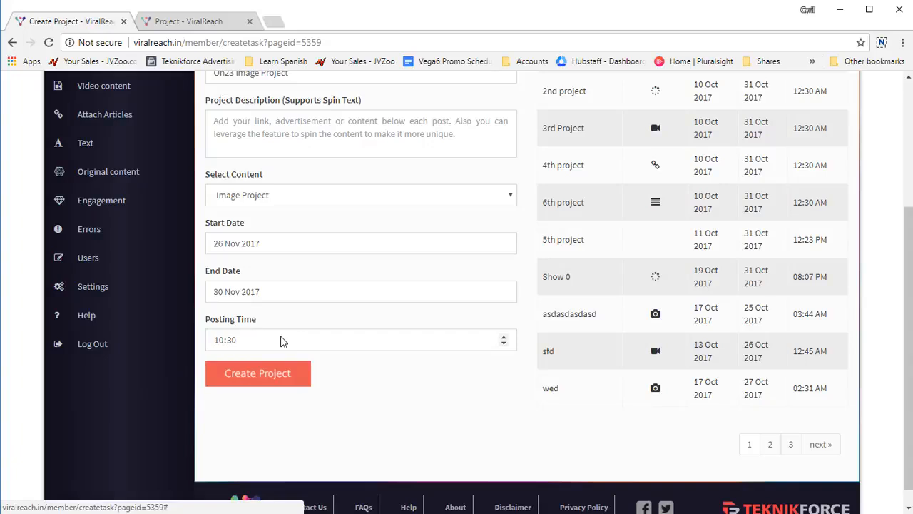
# Try to create the project, and enter "Test description" as its project description.
pyautogui.scroll(1, 355, 386)
pyautogui.scroll(-1, 354, 382)
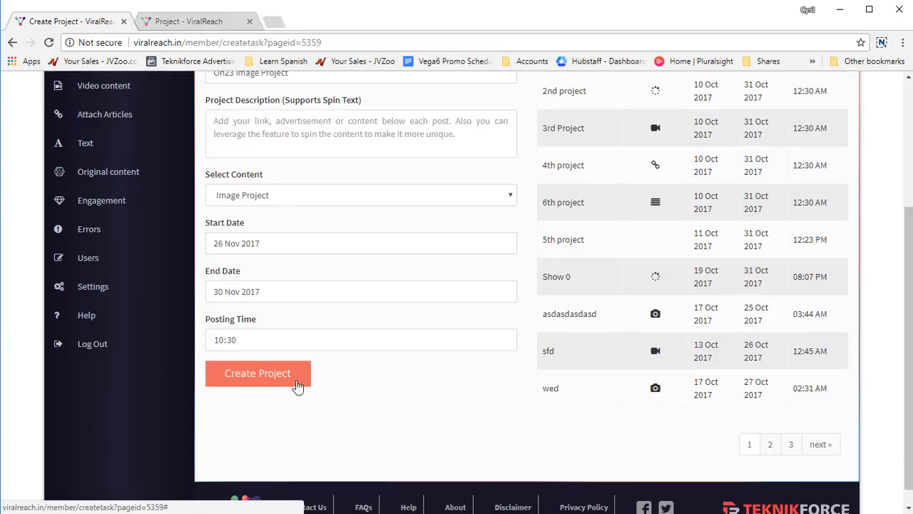
pyautogui.click(297, 384)
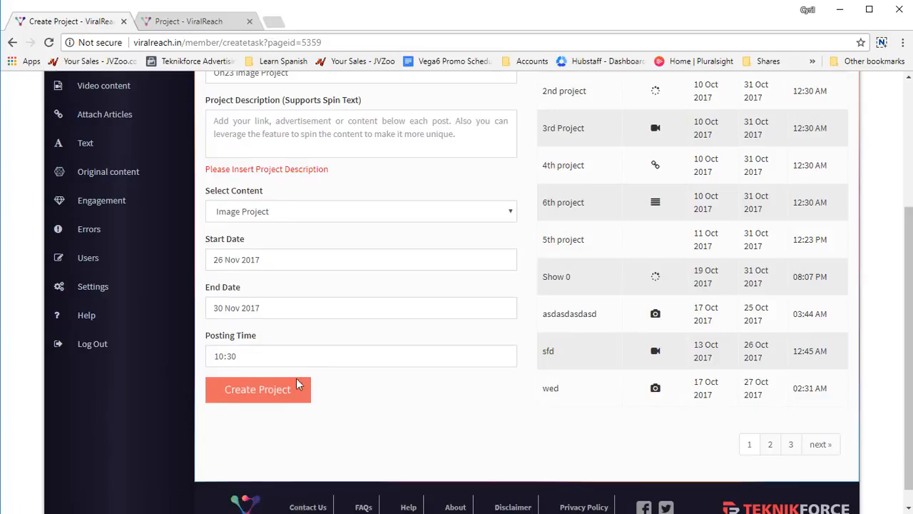
pyautogui.click(318, 133)
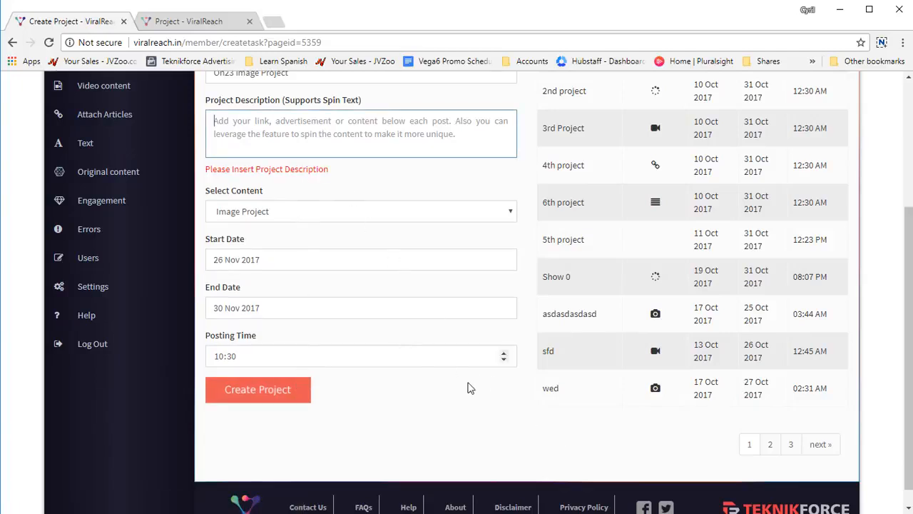
pyautogui.write('Test description')
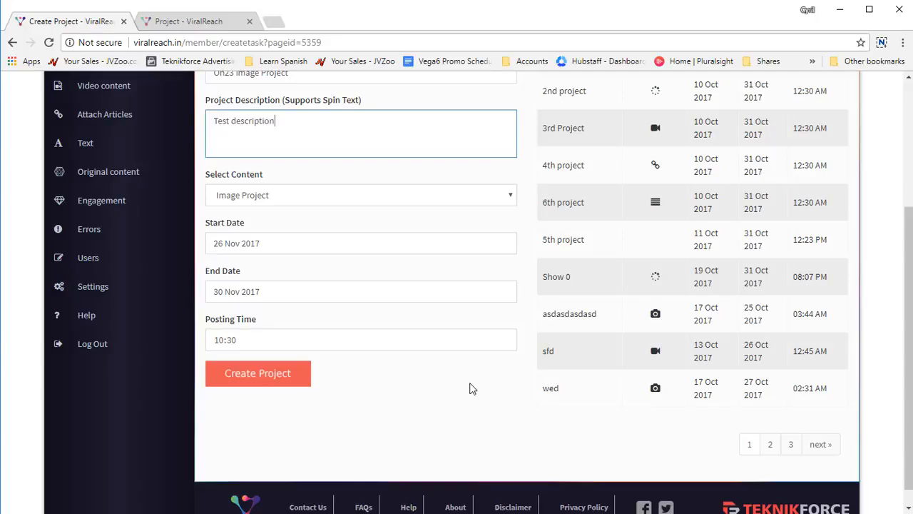
# Create the On23 Image Project, and view the third page of the project list to check its entry.
pyautogui.click(312, 385)
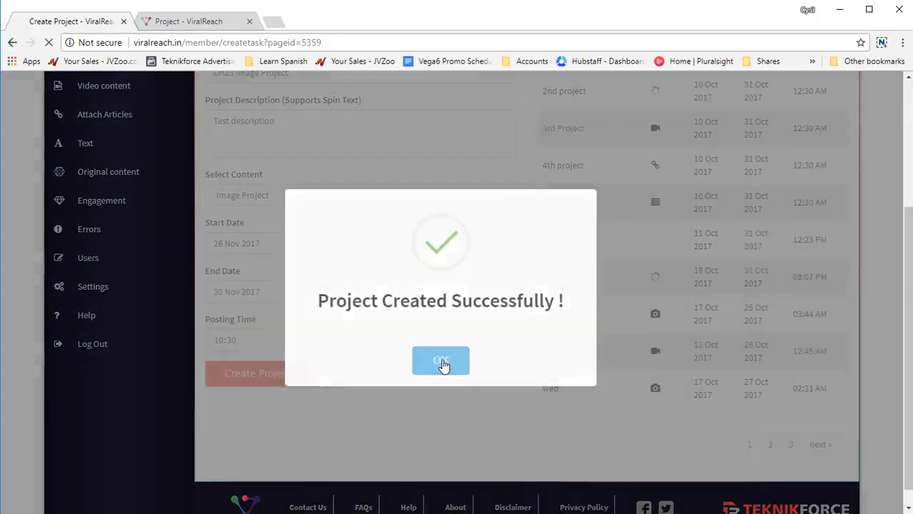
pyautogui.click(443, 362)
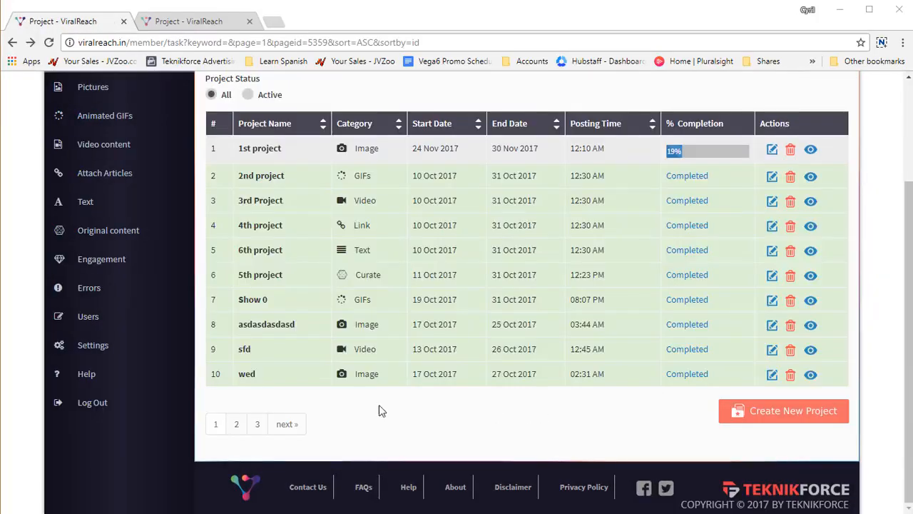
pyautogui.click(258, 424)
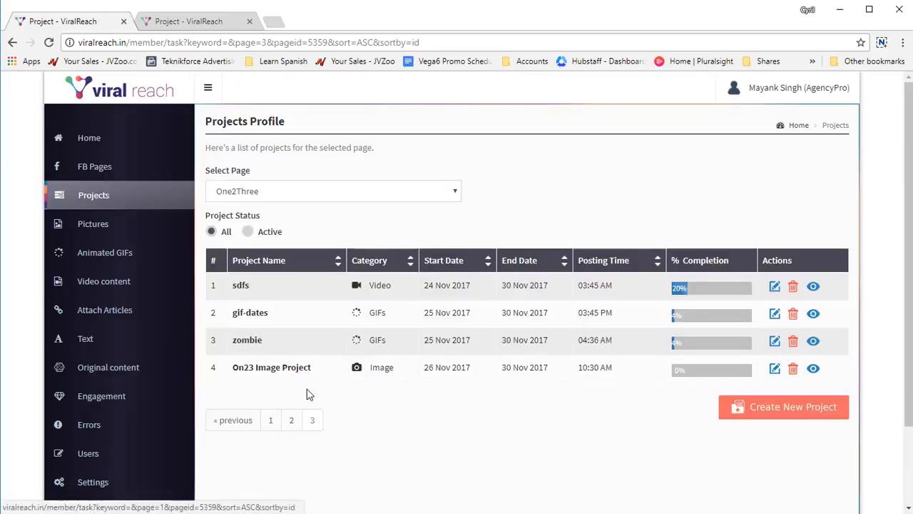
pyautogui.moveTo(278, 367); pyautogui.dragTo(320, 378)
pyautogui.click(321, 404)
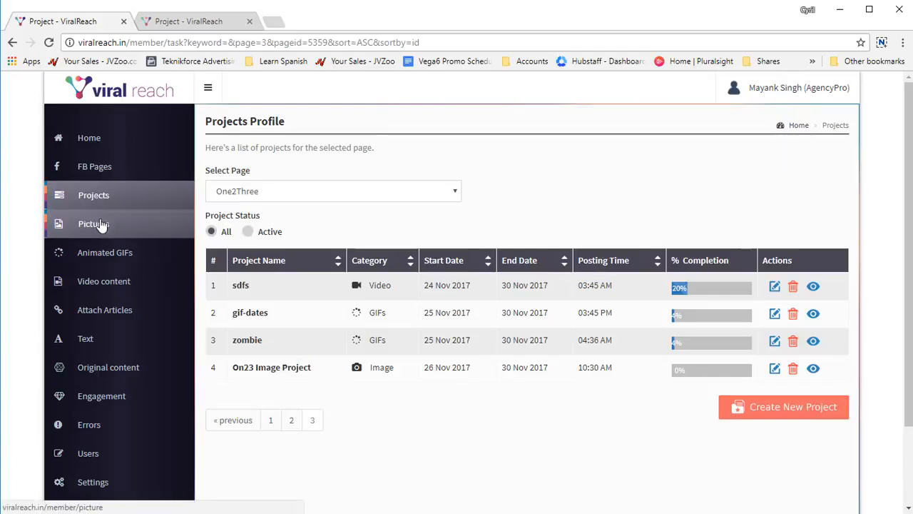
# Open the Pictures section and select On23 Image Project for the One2Three page.
pyautogui.click(102, 225)
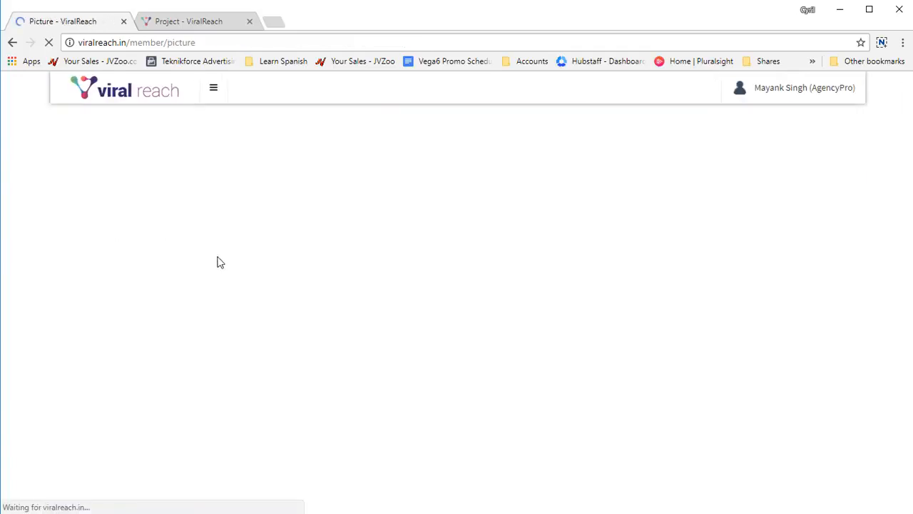
pyautogui.click(275, 226)
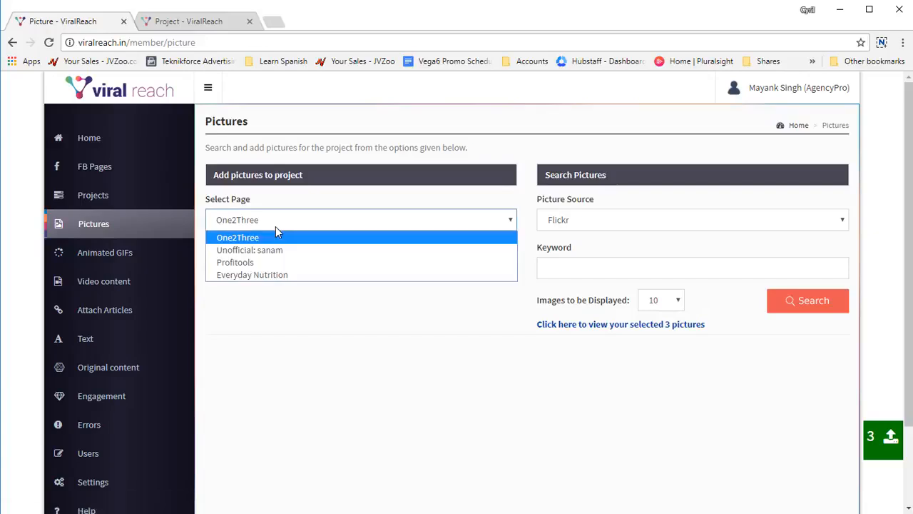
pyautogui.click(276, 226)
pyautogui.click(289, 269)
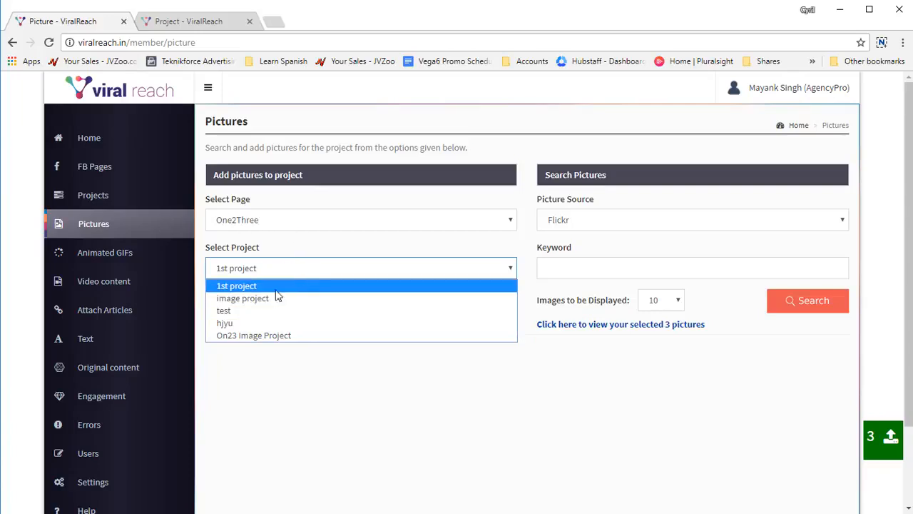
pyautogui.click(277, 336)
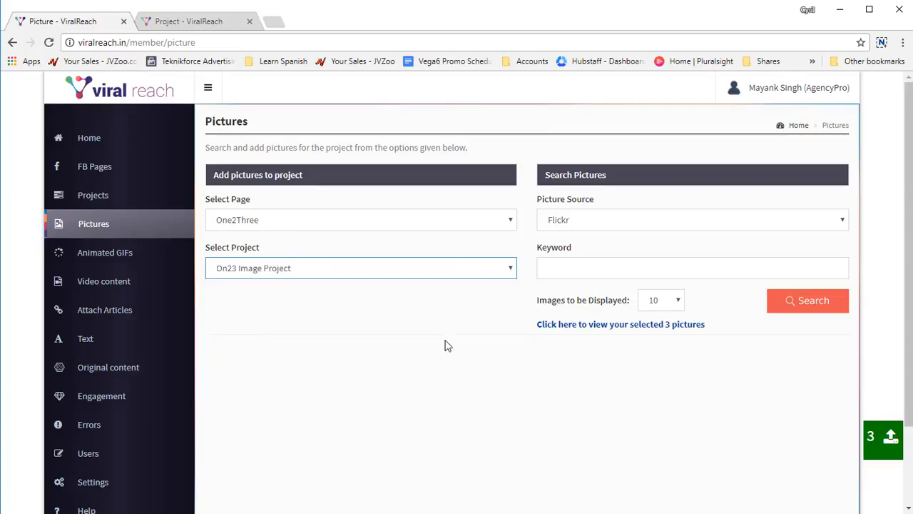
# Set the picture source to Upload Images and after that to Image Editor to view the options of each.
pyautogui.click(675, 222)
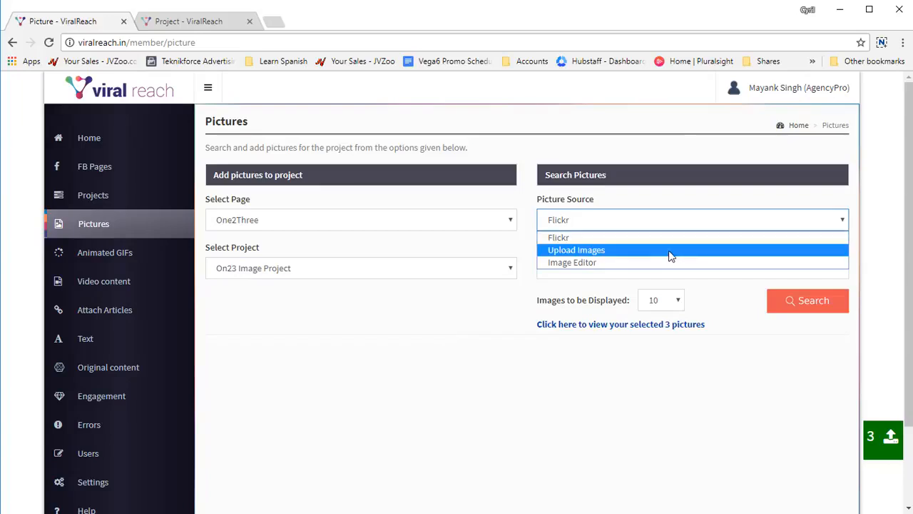
pyautogui.click(671, 254)
pyautogui.click(663, 219)
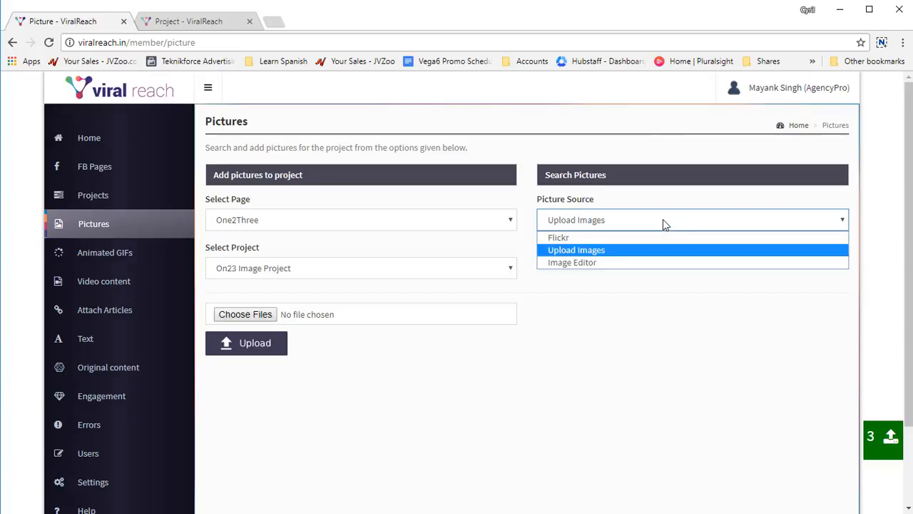
pyautogui.click(636, 263)
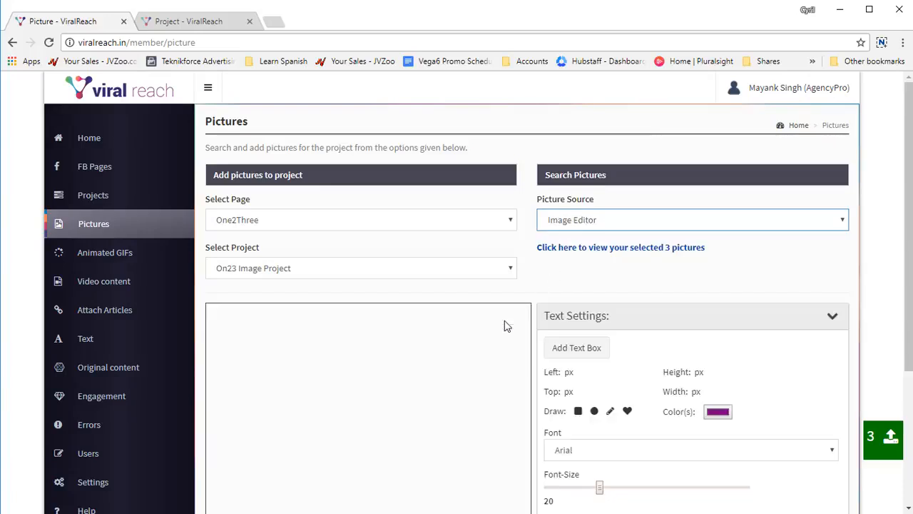
pyautogui.scroll(-2, 454, 345)
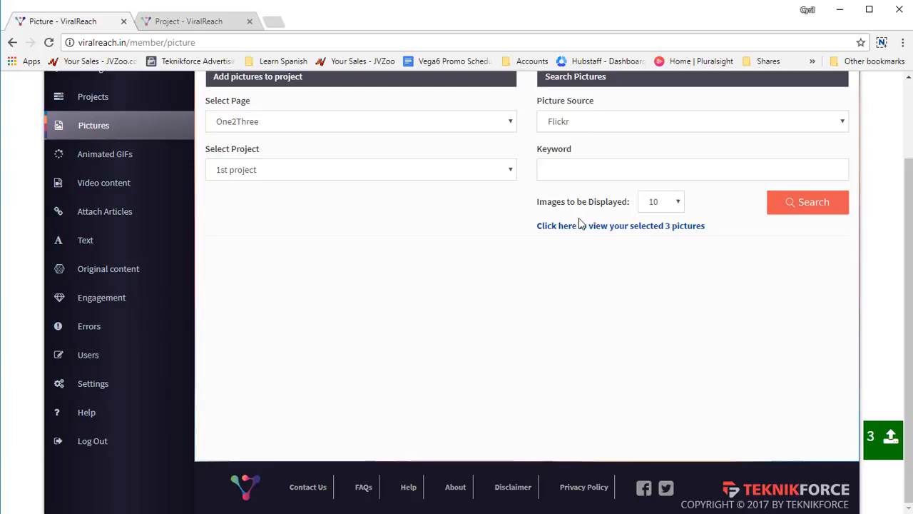
# Search Flickr for pictures with the keyword "flower", displaying 20 images.
pyautogui.click(604, 123)
pyautogui.click(605, 125)
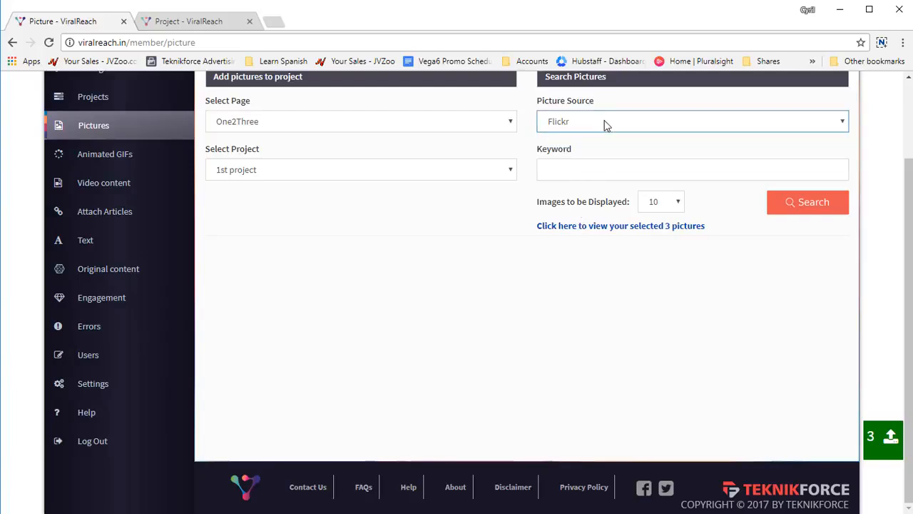
pyautogui.click(605, 125)
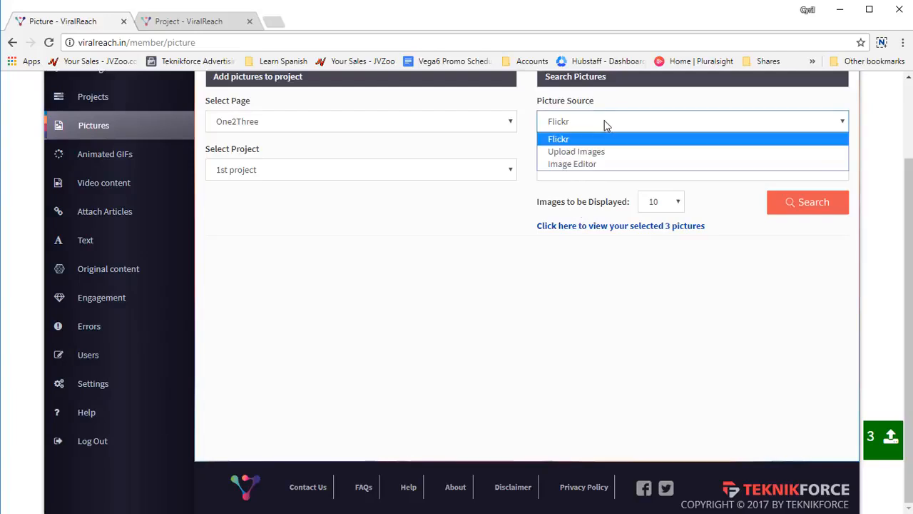
pyautogui.click(606, 125)
pyautogui.click(606, 171)
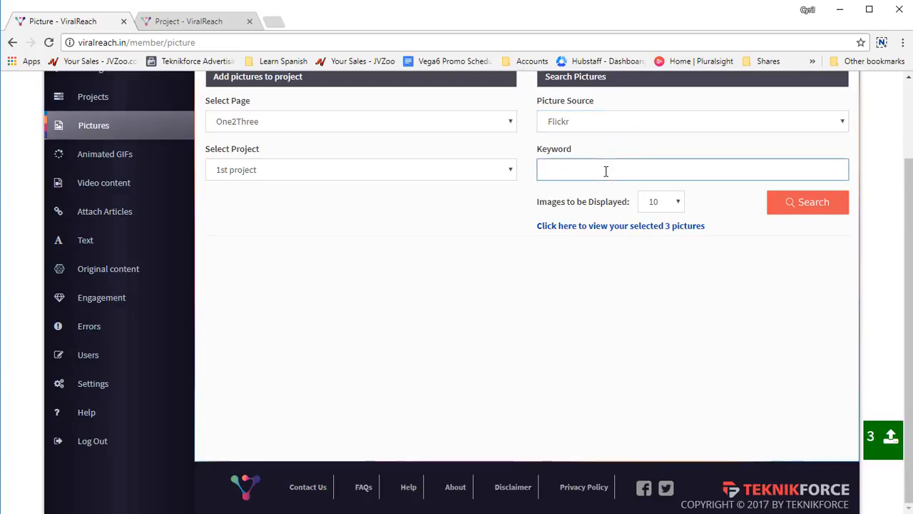
pyautogui.write('flower')
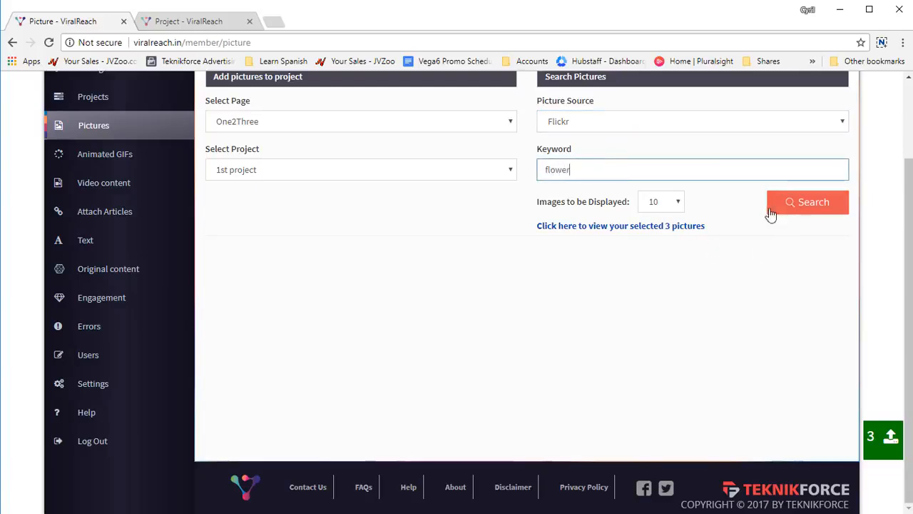
pyautogui.click(677, 202)
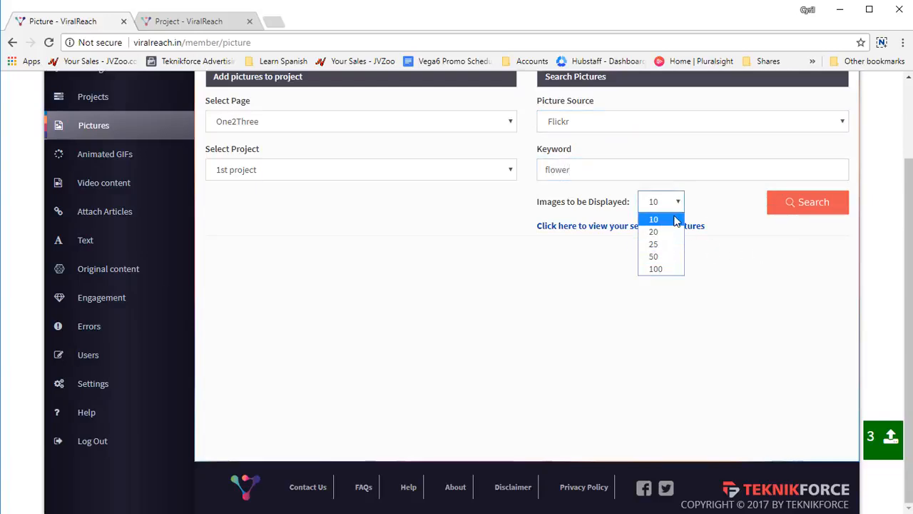
pyautogui.click(677, 232)
pyautogui.click(805, 212)
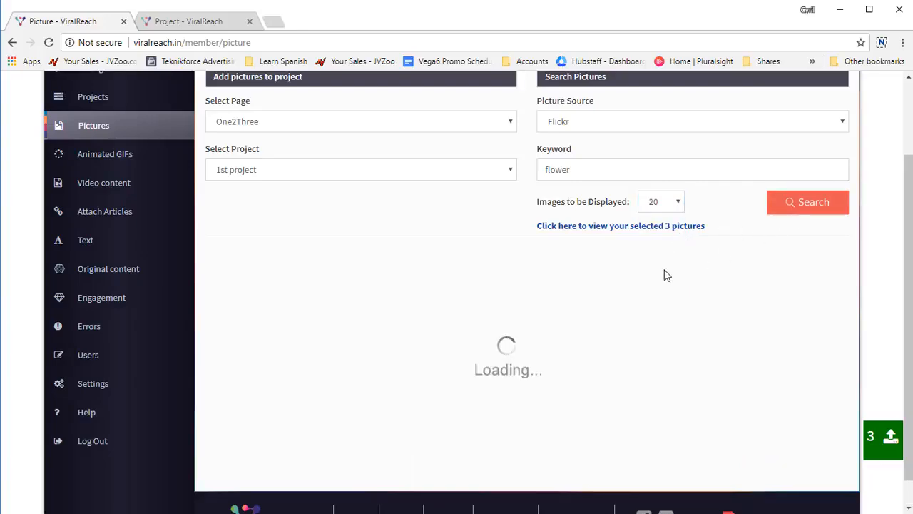
# Add the white bouquet, the flower garland, the woman in a white dress and the first orange butterfly from the search results.
pyautogui.moveTo(655, 325)
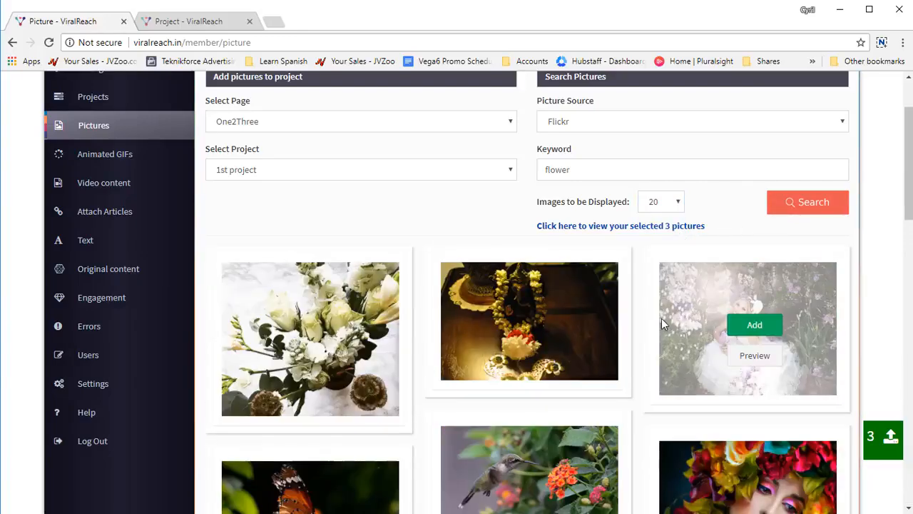
pyautogui.scroll(-5, 662, 319)
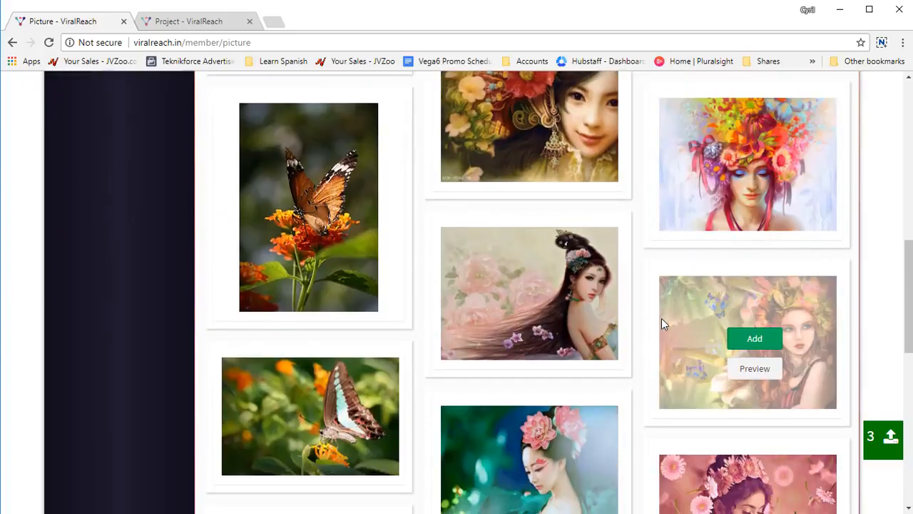
pyautogui.scroll(-5, 662, 321)
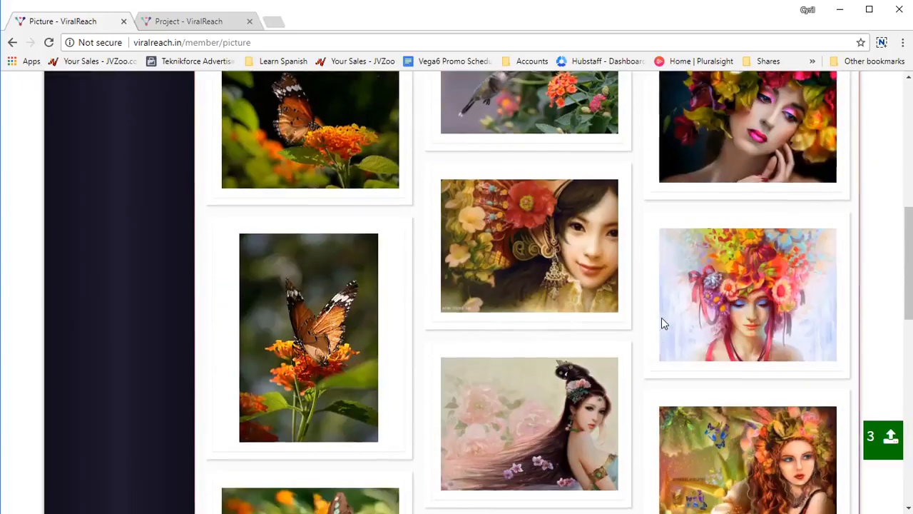
pyautogui.scroll(10, 269, 300)
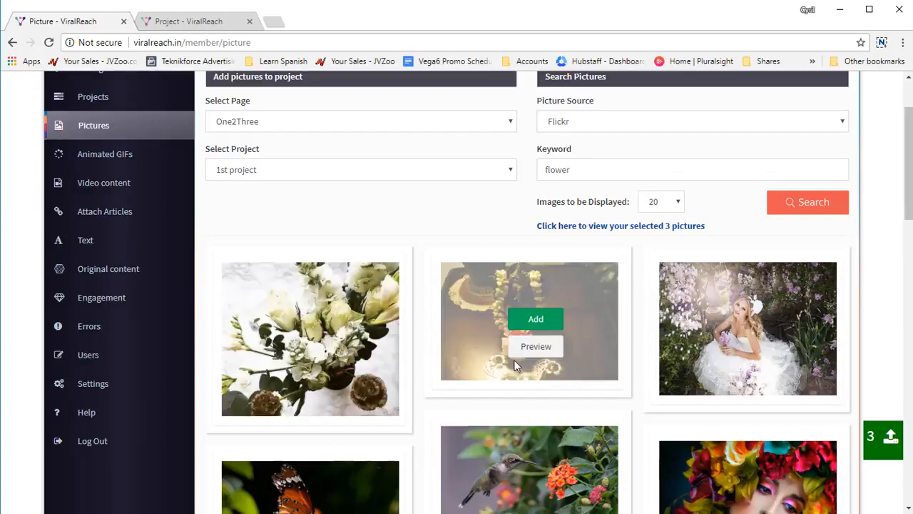
pyautogui.click(536, 319)
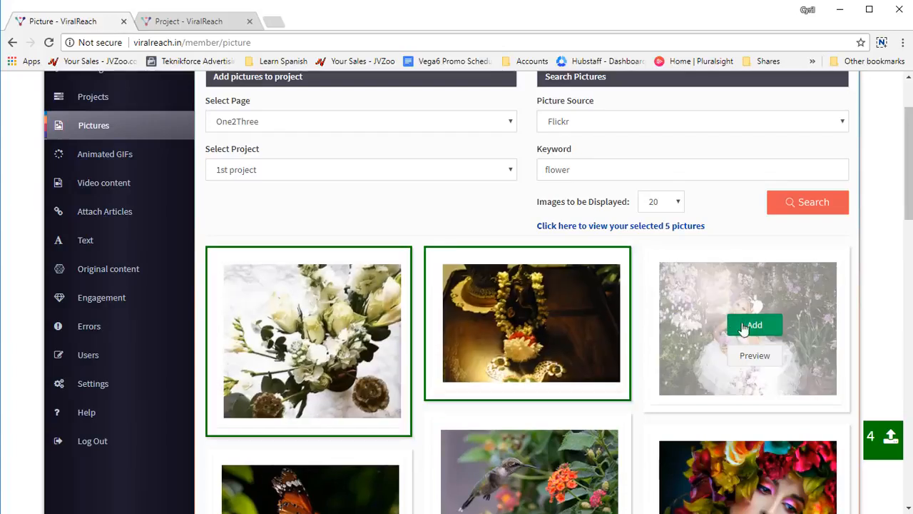
pyautogui.click(743, 327)
pyautogui.scroll(-2, 500, 341)
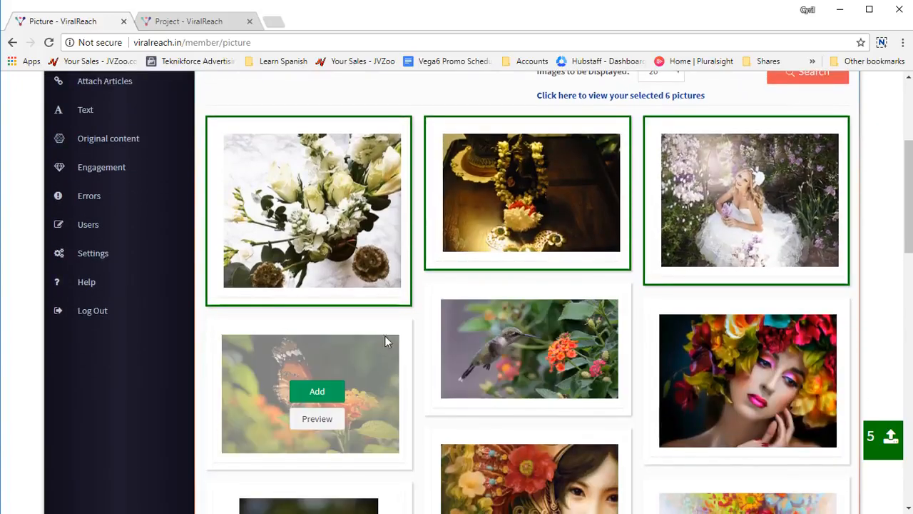
pyautogui.click(320, 392)
pyautogui.scroll(-5, 616, 393)
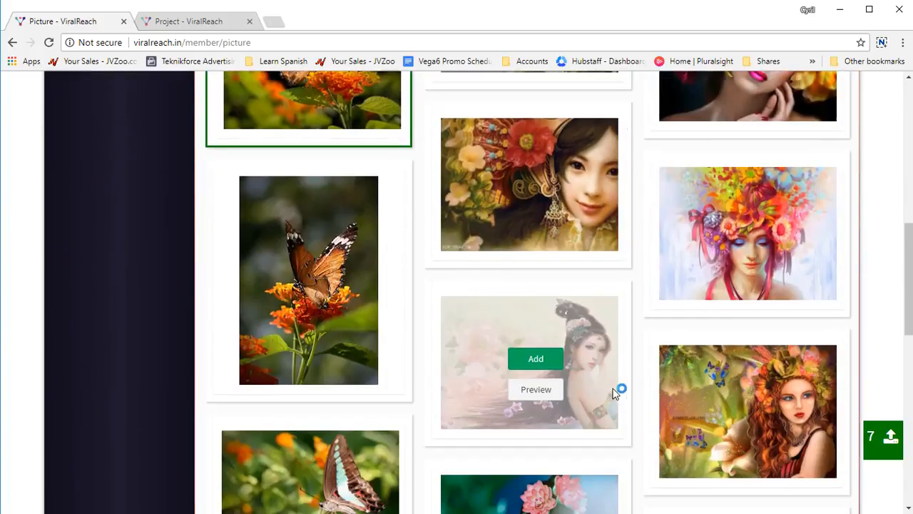
pyautogui.click(465, 369)
pyautogui.scroll(7, 465, 386)
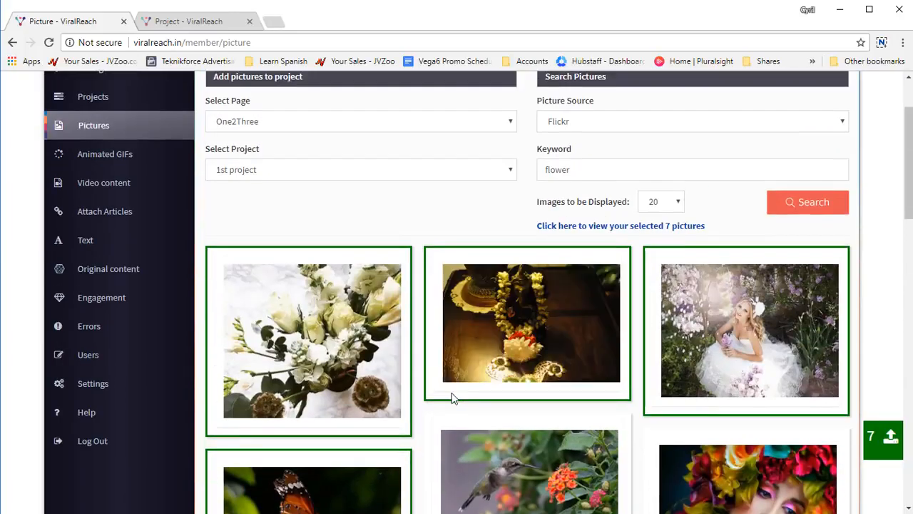
# Open the selected pictures of 1st project and examine their scheduled posting dates and times.
pyautogui.click(665, 227)
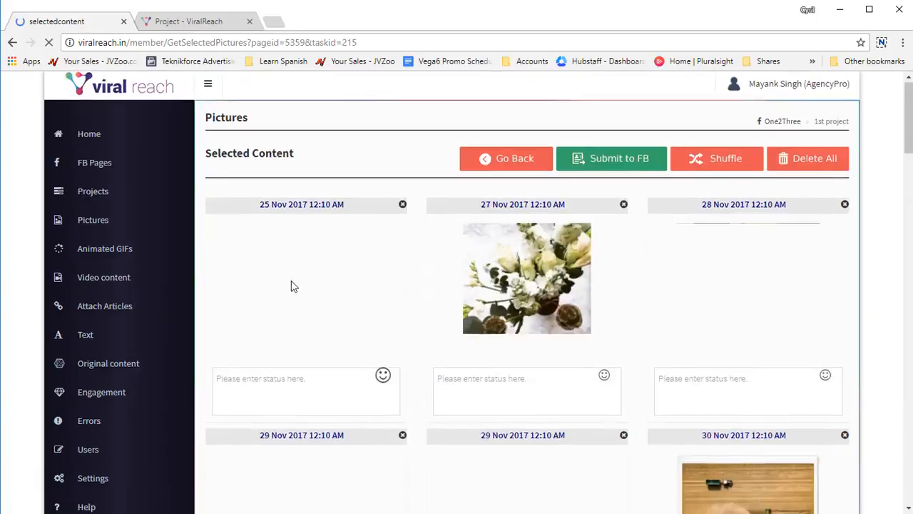
pyautogui.scroll(-4, 292, 287)
pyautogui.scroll(3, 292, 287)
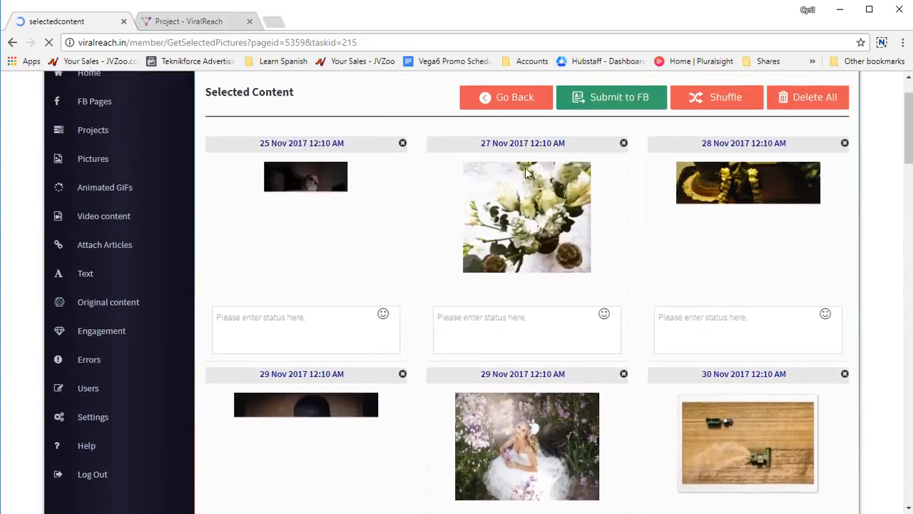
pyautogui.scroll(-2, 626, 340)
pyautogui.scroll(3, 531, 319)
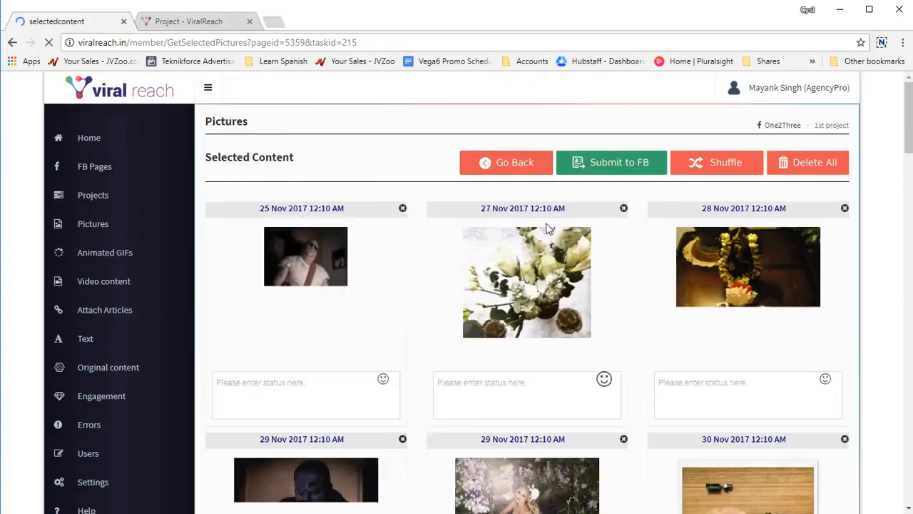
pyautogui.scroll(-3, 416, 337)
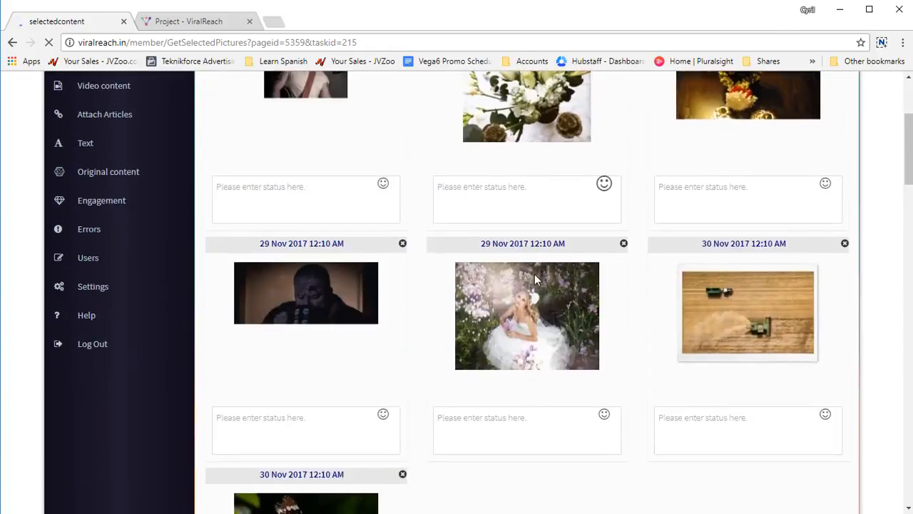
pyautogui.scroll(-2, 471, 389)
pyautogui.scroll(5, 400, 370)
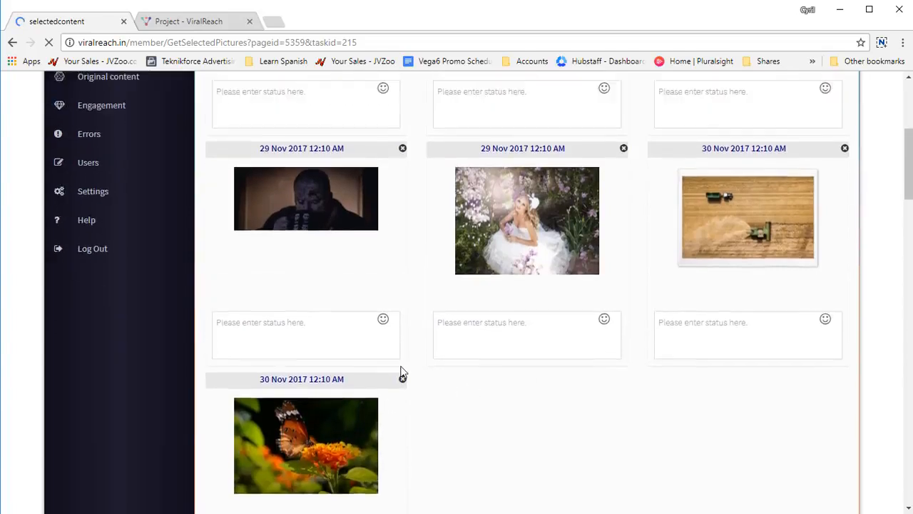
# Enter "here is a test description" as the status of the white bouquet picture and copy that text.
pyautogui.click(304, 394)
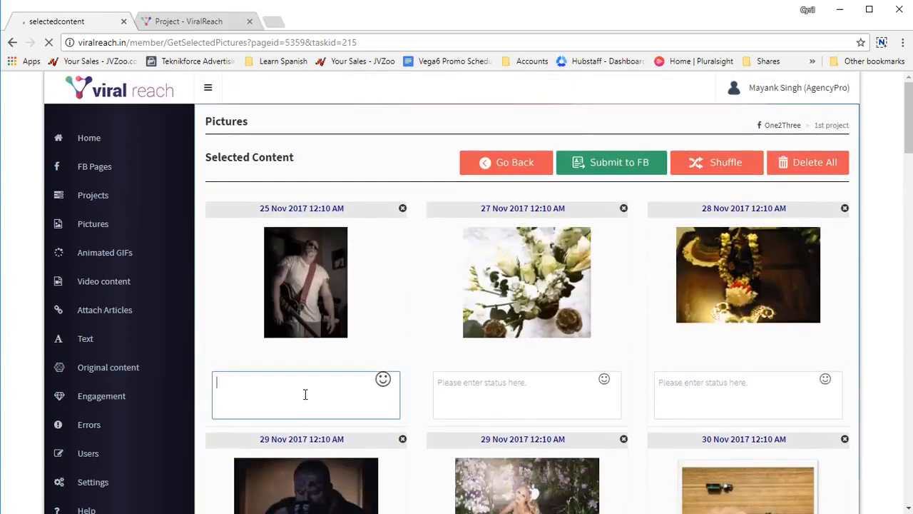
pyautogui.scroll(-3, 320, 391)
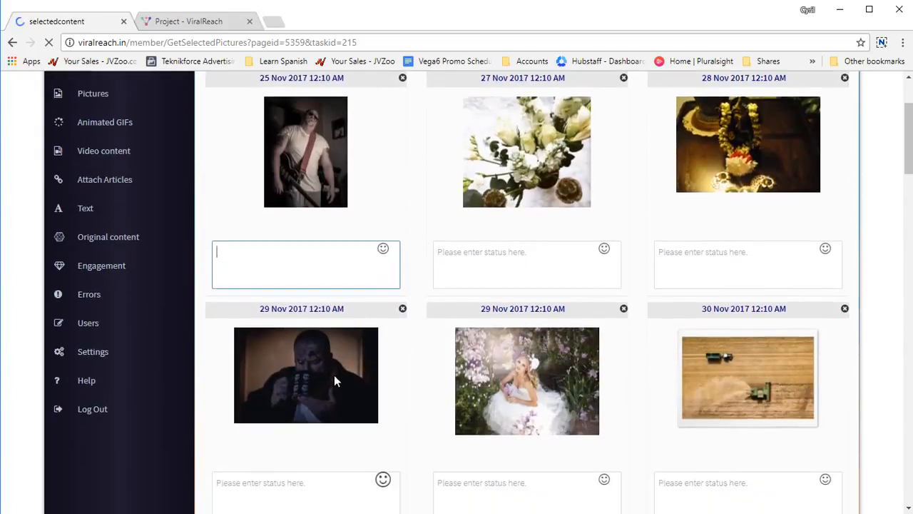
pyautogui.scroll(2, 414, 271)
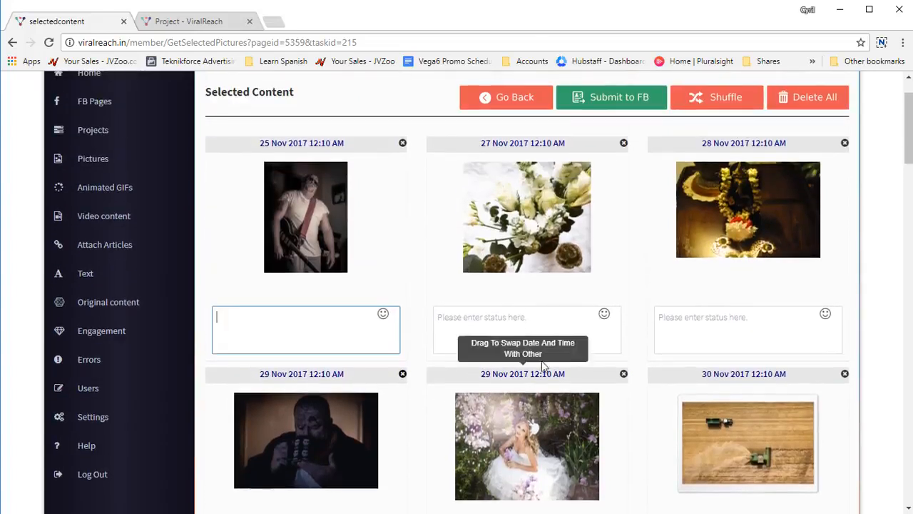
pyautogui.click(545, 322)
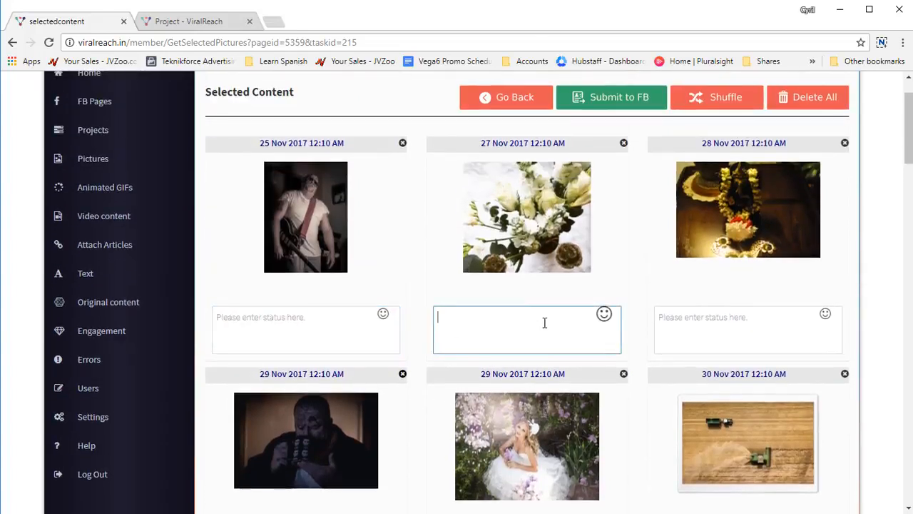
pyautogui.write('here is a test descriop')
pyautogui.hotkey('ctrl', 'a')
pyautogui.hotkey('ctrl', 'c')
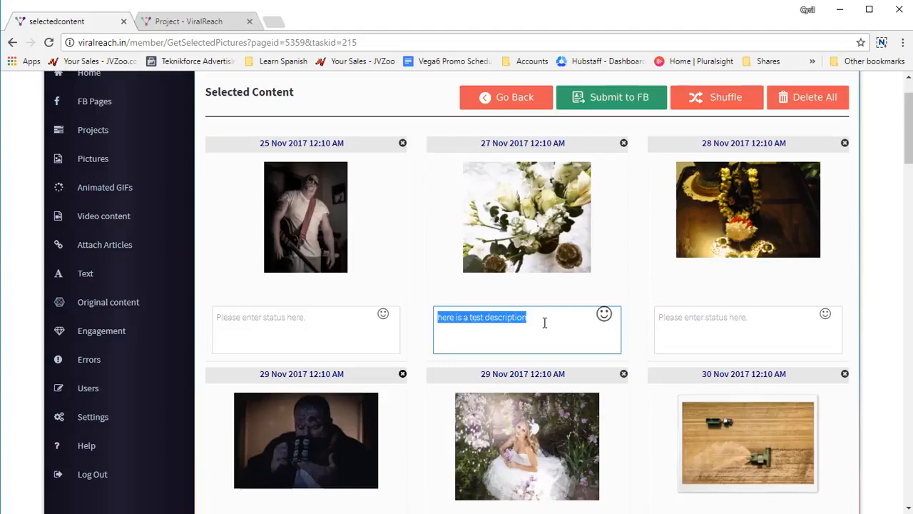
# Paste the copied description into the status of each of the six other selected pictures.
pyautogui.click(714, 331)
pyautogui.hotkey('ctrl', 'v')
pyautogui.click(341, 323)
pyautogui.hotkey('ctrl', 'v')
pyautogui.scroll(-2, 363, 355)
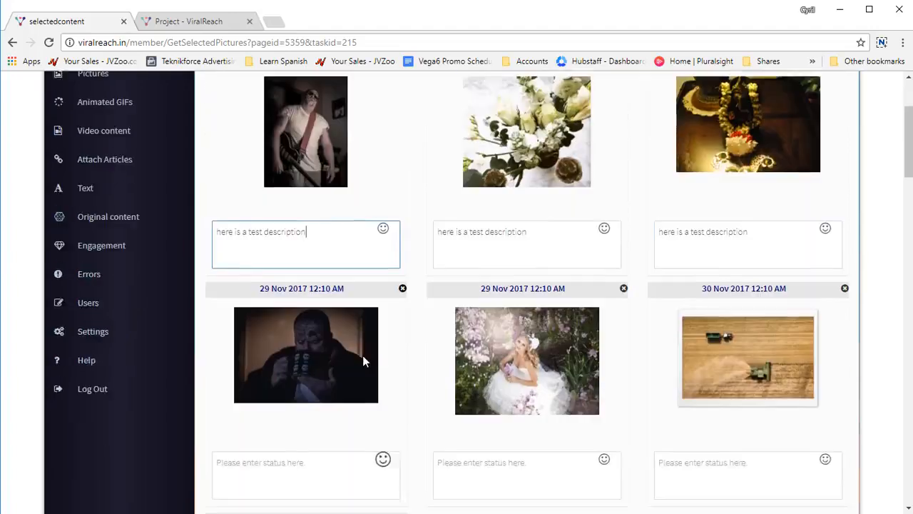
pyautogui.click(321, 428)
pyautogui.hotkey('ctrl', 'v')
pyautogui.click(577, 437)
pyautogui.hotkey('ctrl', 'v')
pyautogui.click(724, 440)
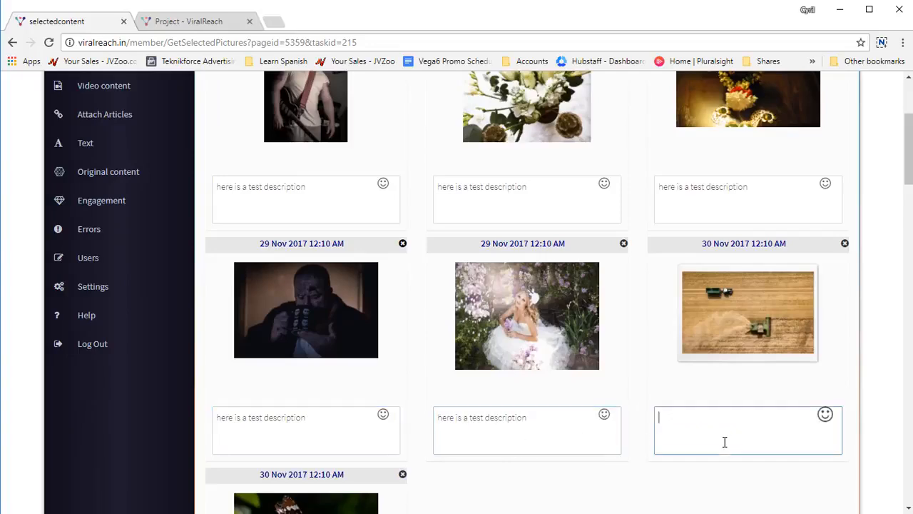
pyautogui.scroll(-3, 524, 393)
pyautogui.hotkey('ctrl', 'v')
pyautogui.click(328, 453)
pyautogui.hotkey('ctrl', 'v')
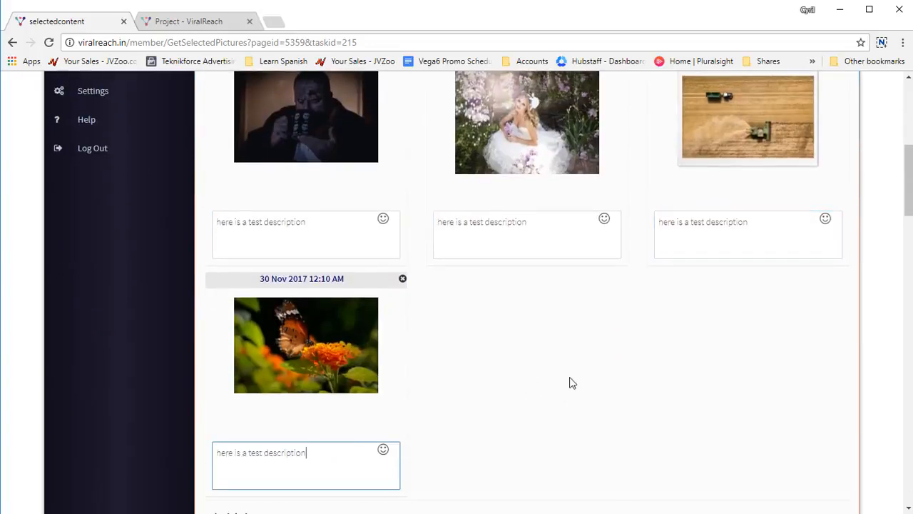
# Change the white bouquet's status to "here is a {test | sample } description" and submit the selected pictures to FB.
pyautogui.scroll(5, 571, 381)
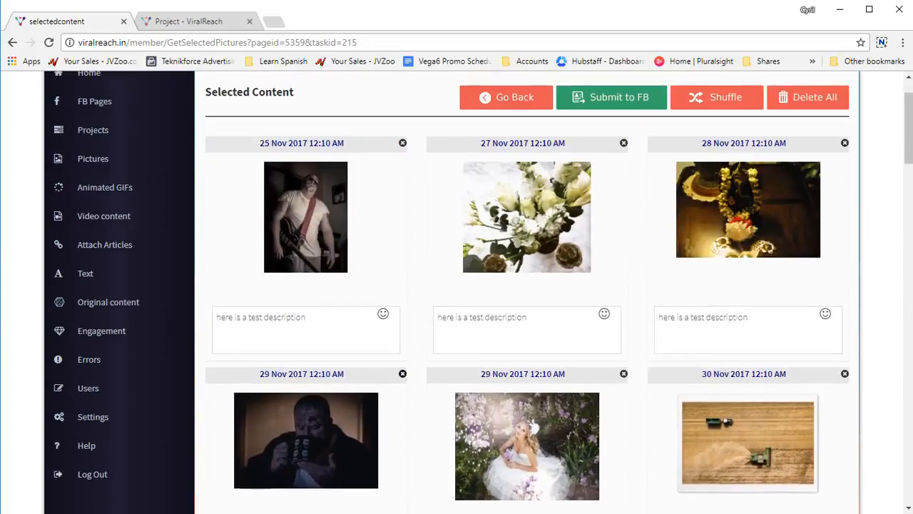
pyautogui.click(555, 319)
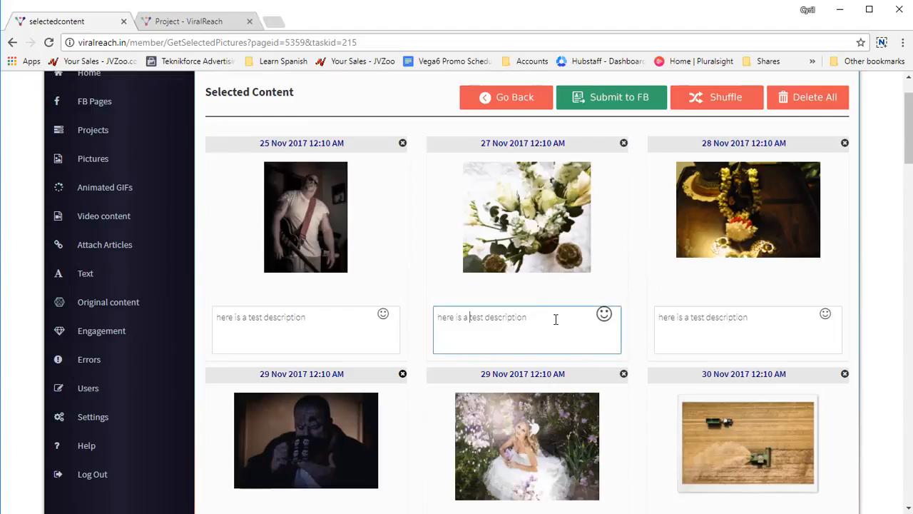
pyautogui.write('{test ')
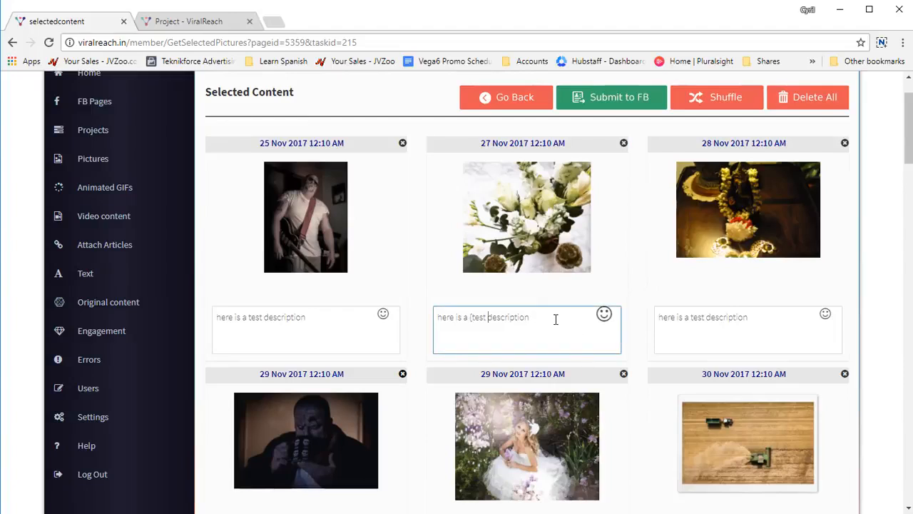
pyautogui.write('| sample }')
pyautogui.hotkey('ctrl', 'a')
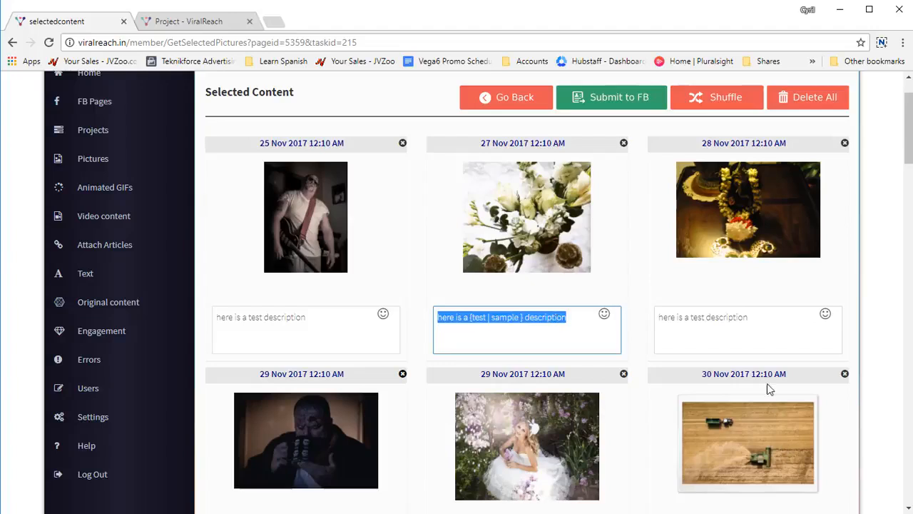
pyautogui.scroll(1, 690, 159)
pyautogui.click(604, 164)
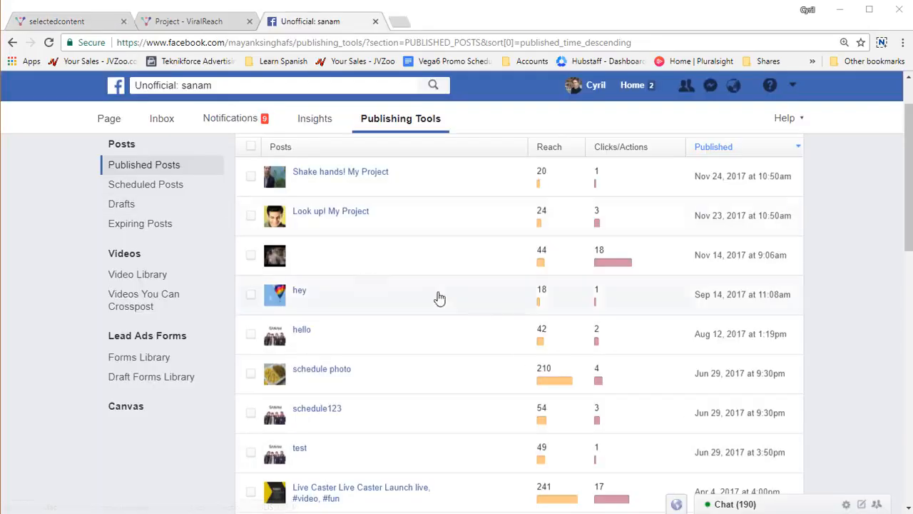
# Review the published posts and the scheduled posts of the Unofficial: sanam page in Facebook's Publishing Tools.
pyautogui.scroll(-3, 489, 320)
pyautogui.scroll(-10, 488, 319)
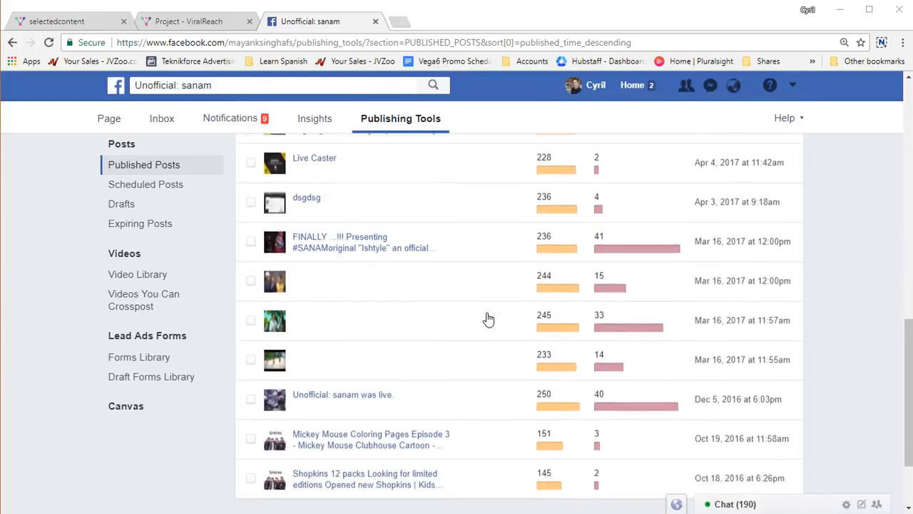
pyautogui.scroll(15, 487, 319)
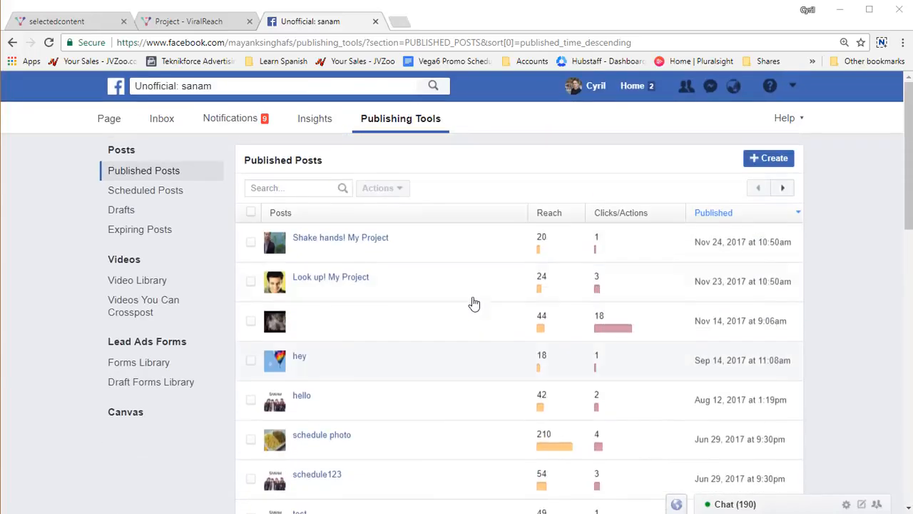
pyautogui.click(159, 188)
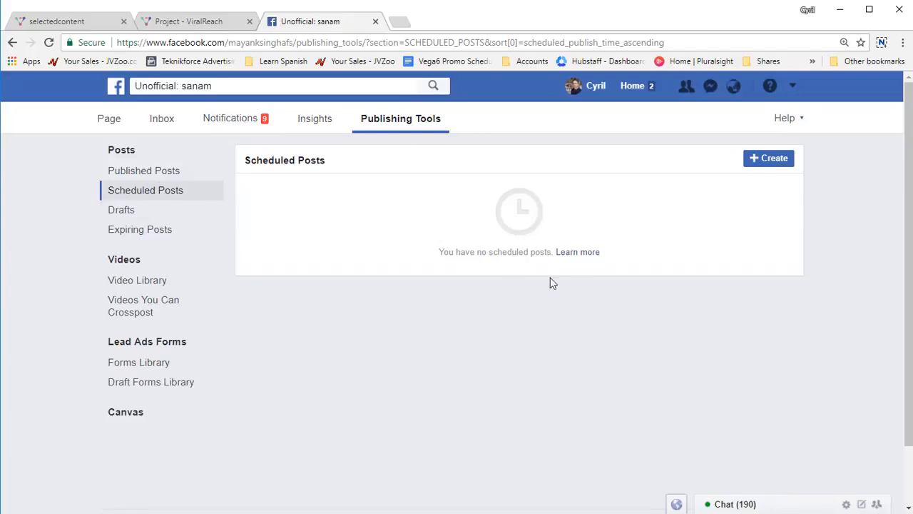
# Switch to ViralReach's project list, select the Unofficial: sanam page and start a new project for it.
pyautogui.hotkey('ctrl', 'shift', 'Tab')
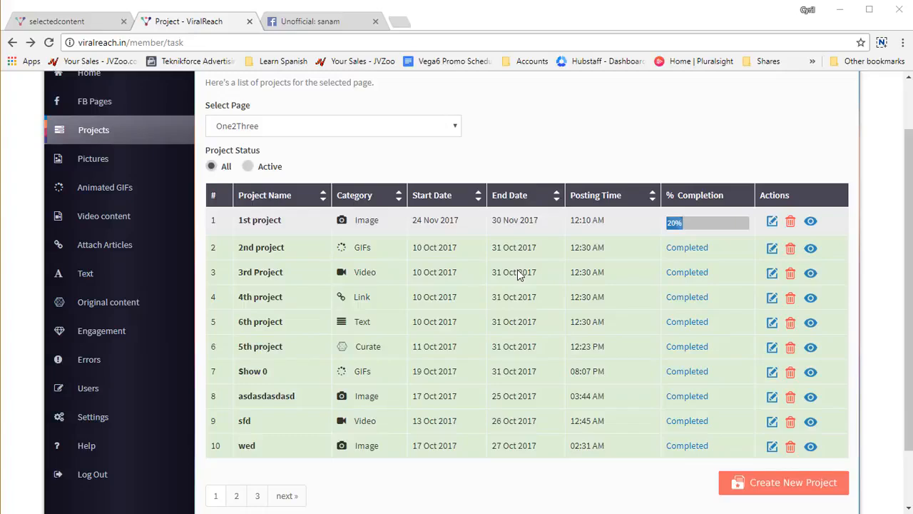
pyautogui.click(393, 127)
pyautogui.click(366, 157)
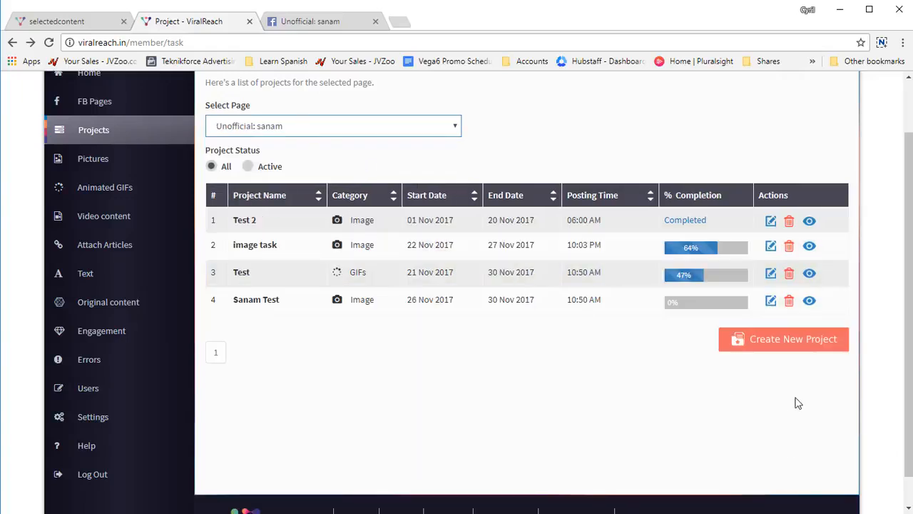
pyautogui.click(797, 348)
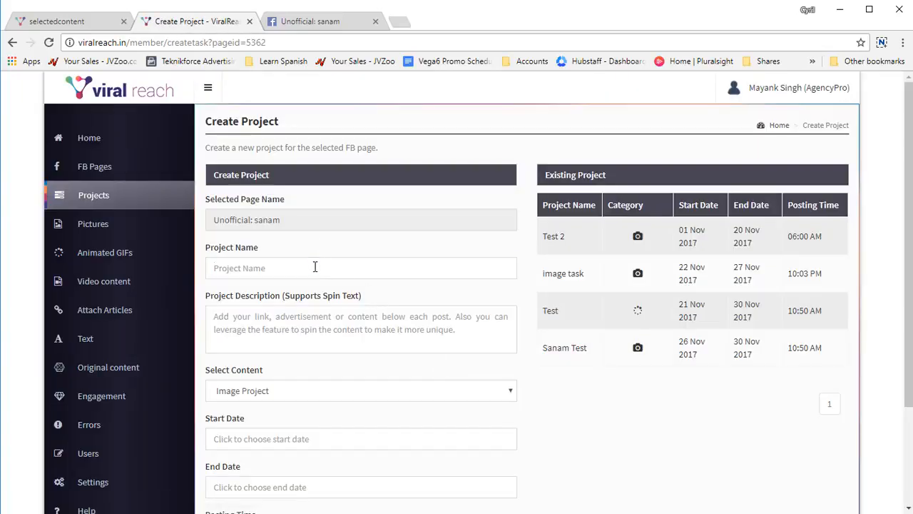
# Enter "Text project" as both project name and project description, and choose Text Project as the content.
pyautogui.click(312, 269)
pyautogui.write('Text')
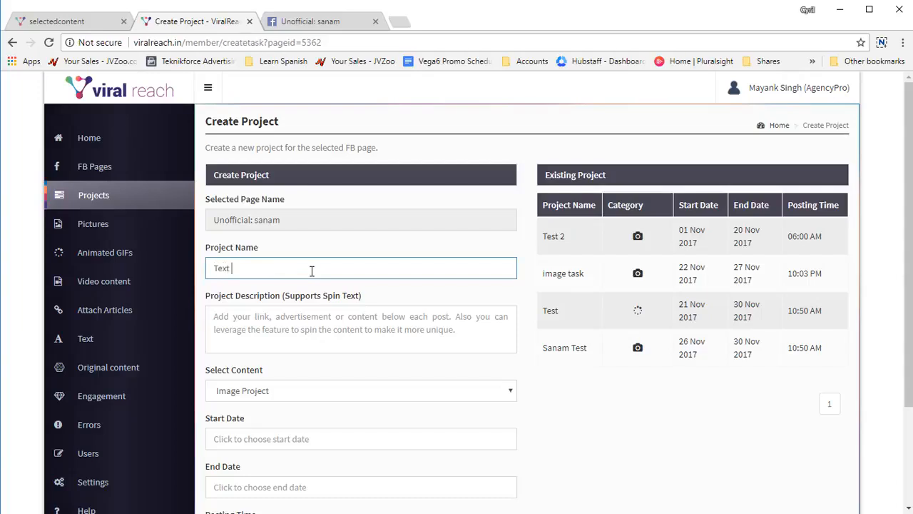
pyautogui.write(' project')
pyautogui.hotkey('ctrl', 'a')
pyautogui.click(309, 323)
pyautogui.hotkey('ctrl', 'v')
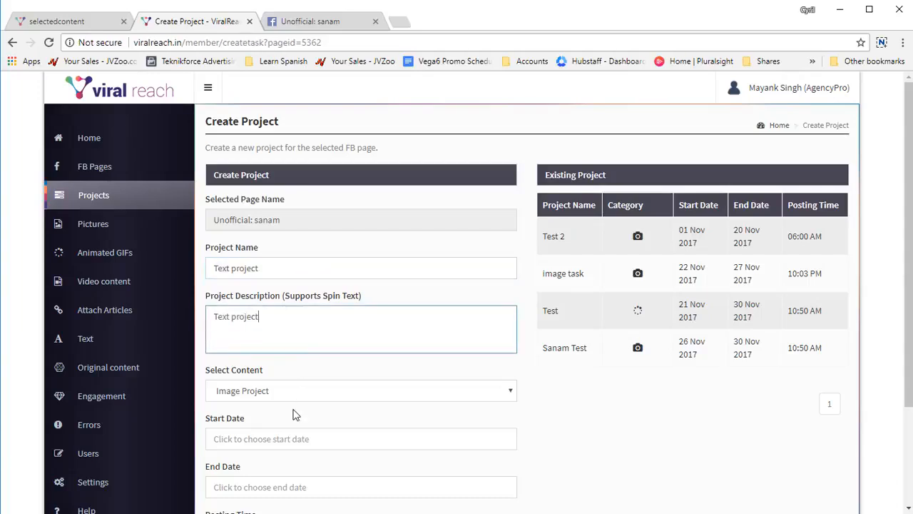
pyautogui.click(297, 397)
pyautogui.click(286, 468)
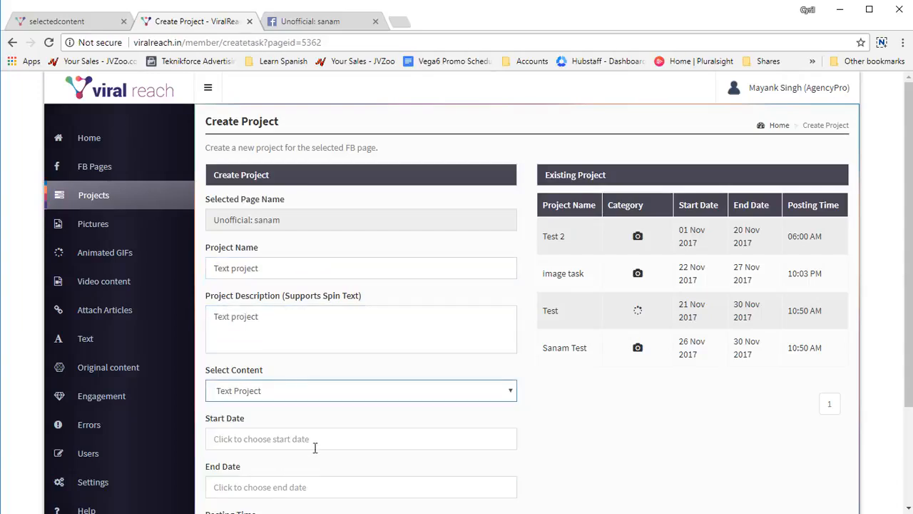
# Set the start date to 26 Nov 2017, end date to 30 Nov 2017 and posting time to 10:00, and create the project.
pyautogui.scroll(-2, 369, 423)
pyautogui.click(343, 311)
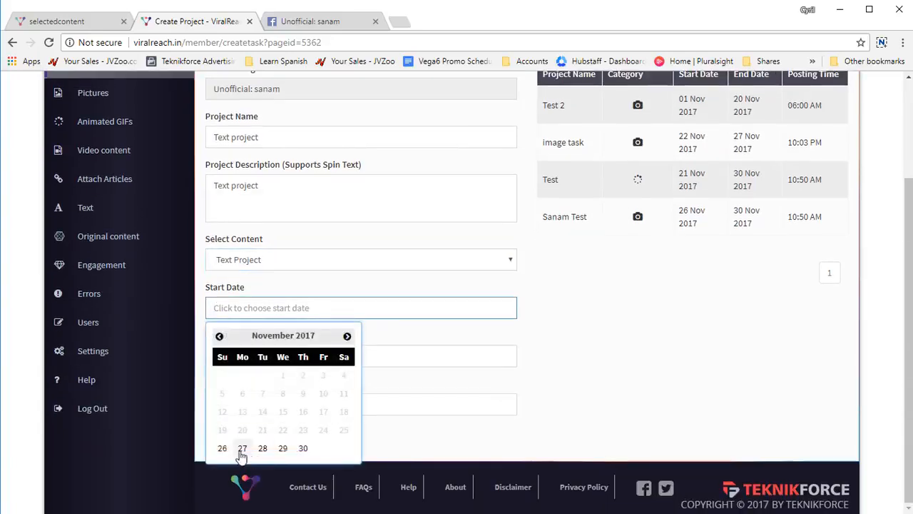
pyautogui.click(222, 448)
pyautogui.click(302, 362)
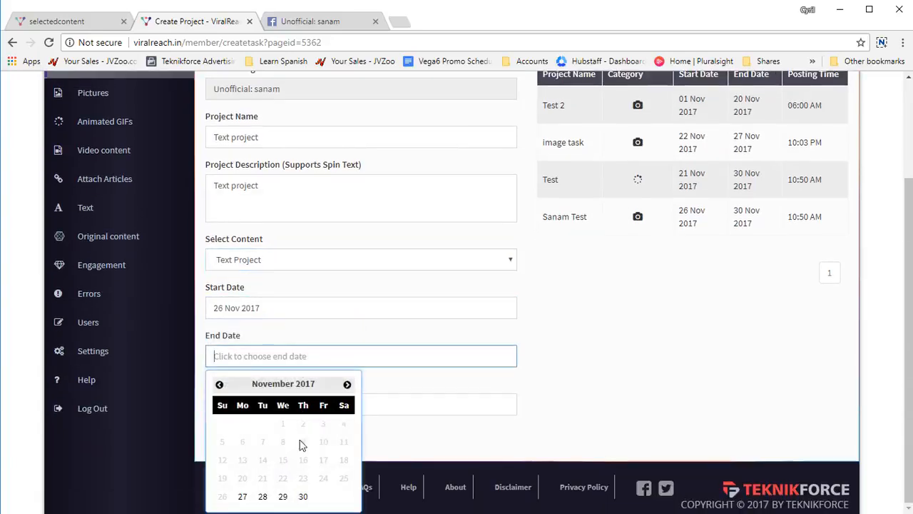
pyautogui.click(303, 496)
pyautogui.click(231, 403)
pyautogui.write('10:00')
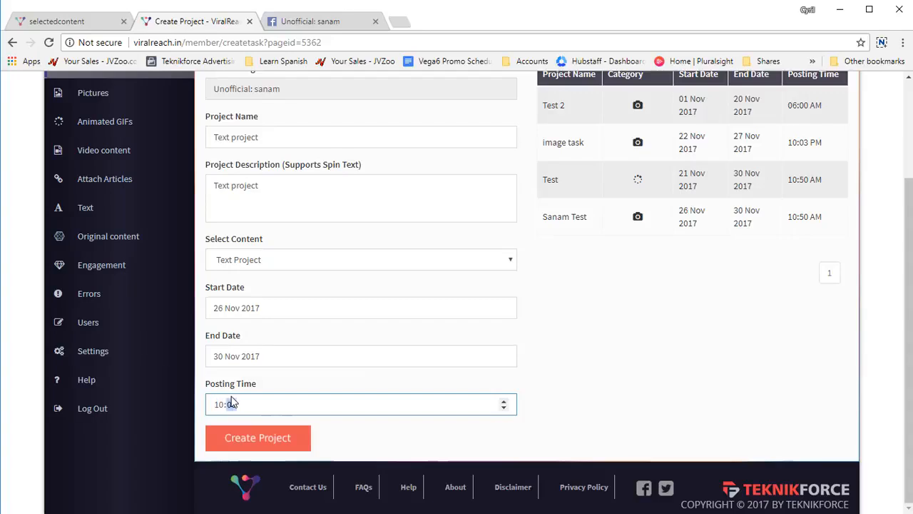
pyautogui.click(255, 437)
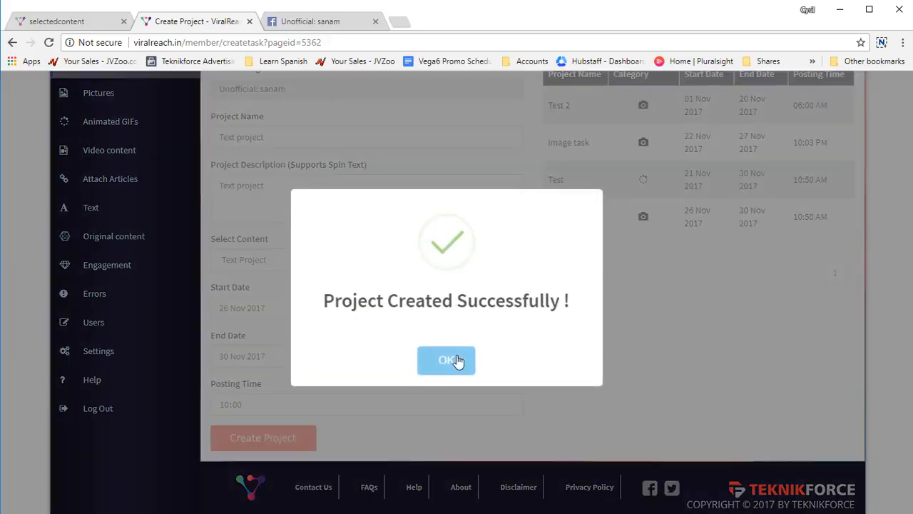
pyautogui.click(457, 361)
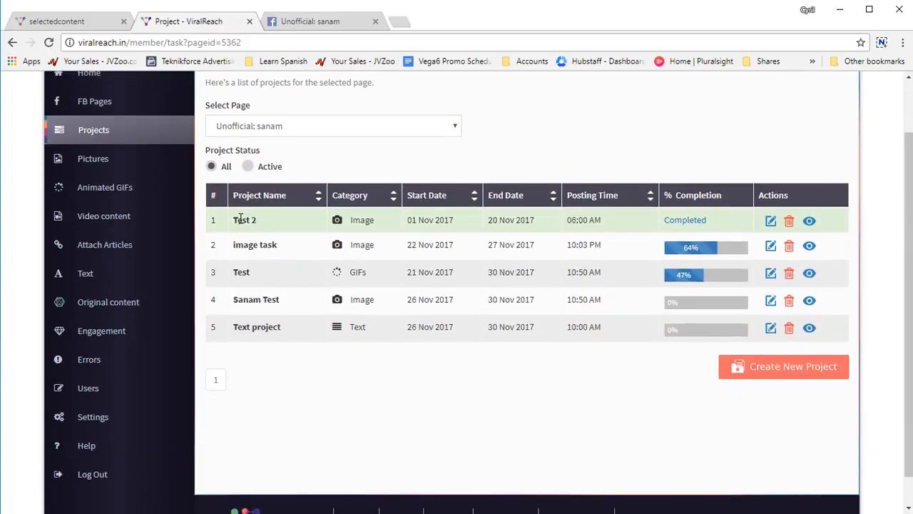
# Open the text status updates and fill in the spin text starting "Did you see our special Black Friday offer? {Huge discounts | Big rebates}".
pyautogui.moveTo(241, 219); pyautogui.dragTo(277, 222)
pyautogui.click(277, 222)
pyautogui.click(97, 274)
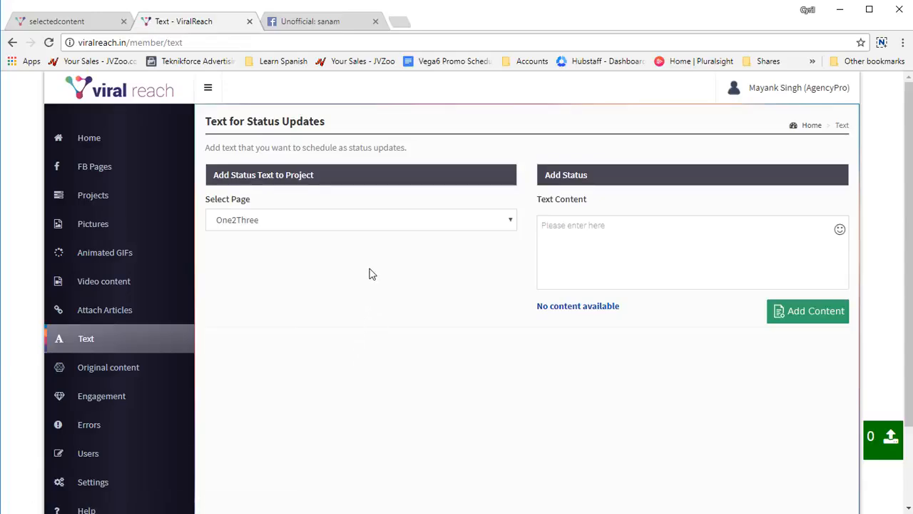
pyautogui.click(549, 245)
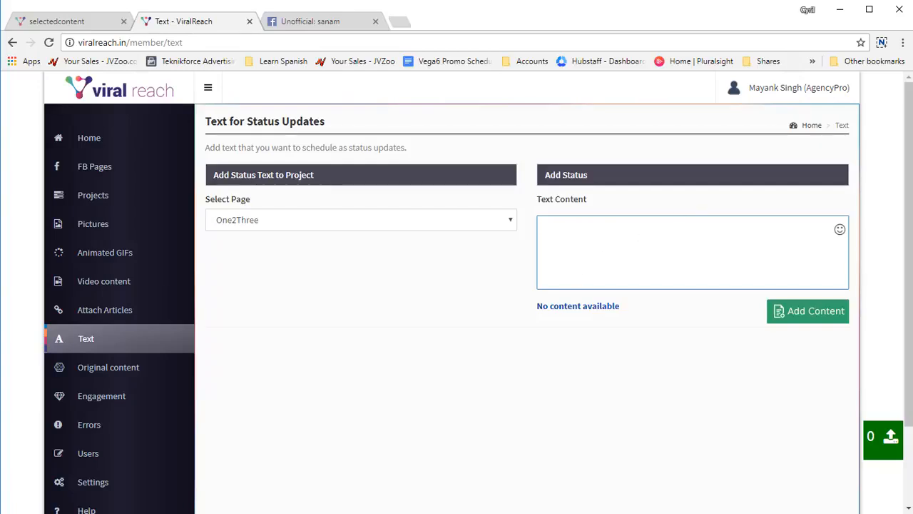
pyautogui.hotkey('alt', 'Tab')
pyautogui.click(706, 257)
pyautogui.write('Did you see our special Black Friday offer? {Huge discounts | Big rebates} on all {products. | Items.} {Only for a limited time | for a limited time only.} Click here : http://mysite.com/link')
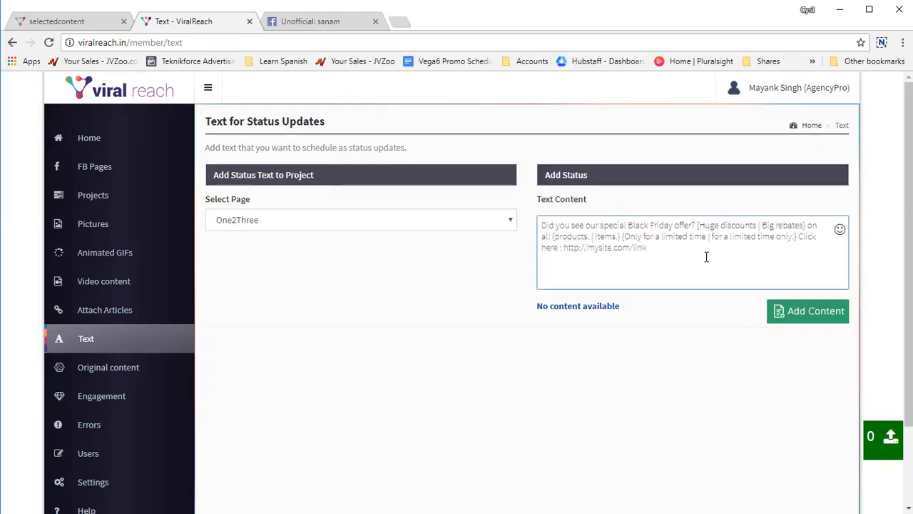
# Examine the alternative phrases in curly brackets within the Black Friday status text.
pyautogui.moveTo(713, 227); pyautogui.dragTo(738, 228)
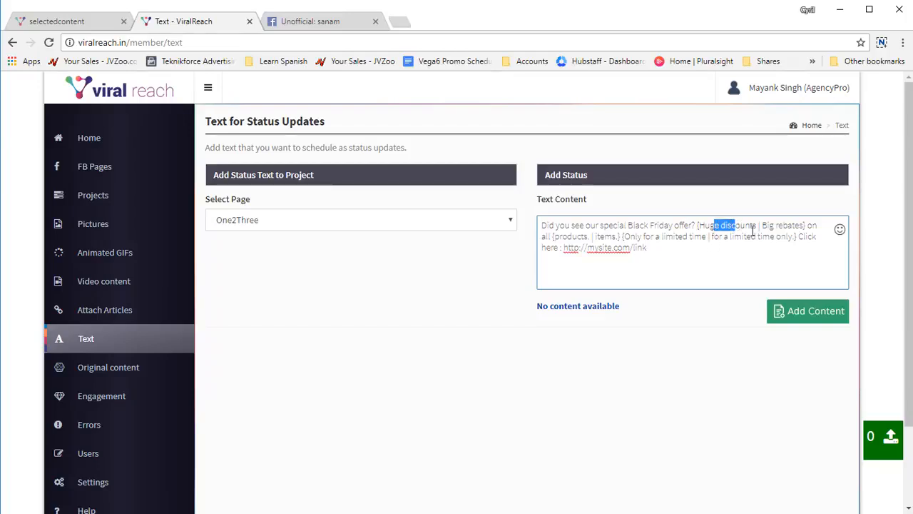
pyautogui.click(779, 227)
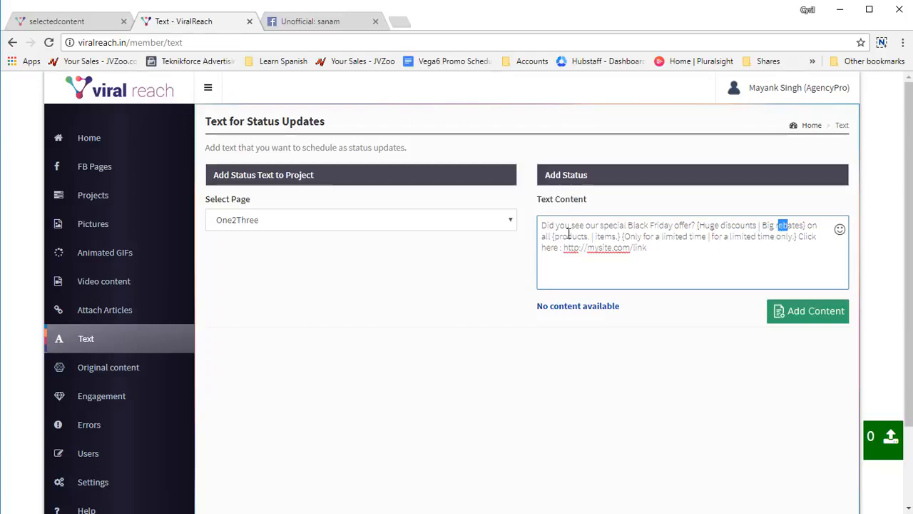
pyautogui.moveTo(569, 234); pyautogui.dragTo(760, 240)
pyautogui.click(631, 246)
pyautogui.click(729, 236)
pyautogui.click(782, 236)
pyautogui.hotkey('ctrl', 'a')
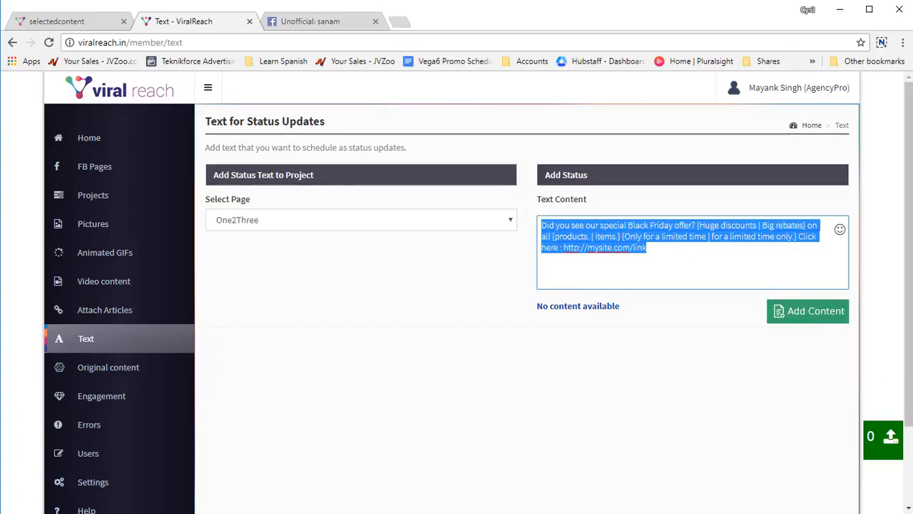
pyautogui.click(769, 294)
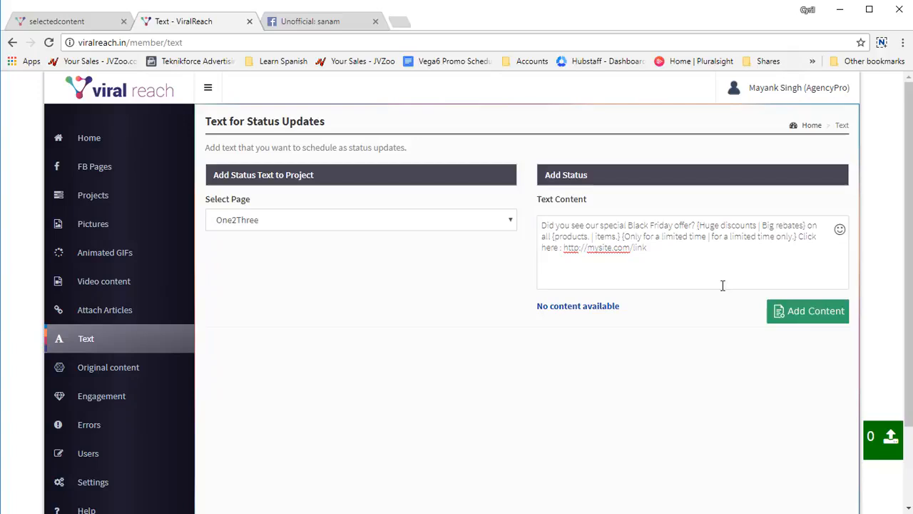
# Add the Black Friday status text to Text project of the Unofficial: sanam page and open its selected content.
pyautogui.click(781, 312)
pyautogui.click(474, 364)
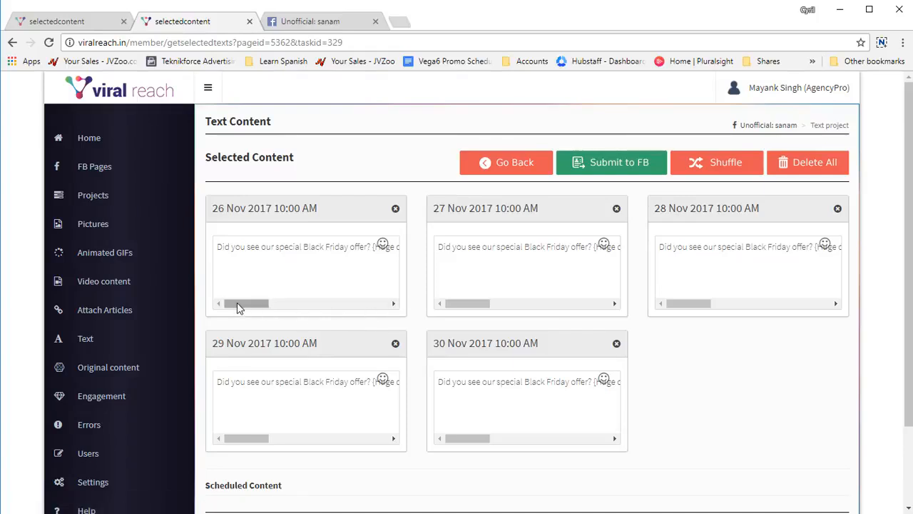
# Submit the five Black Friday text posts of Text project to Facebook and dismiss the completion message.
pyautogui.moveTo(239, 305)
pyautogui.mouseDown()
pyautogui.moveTo(403, 322)
pyautogui.moveTo(241, 308)
pyautogui.mouseUp()
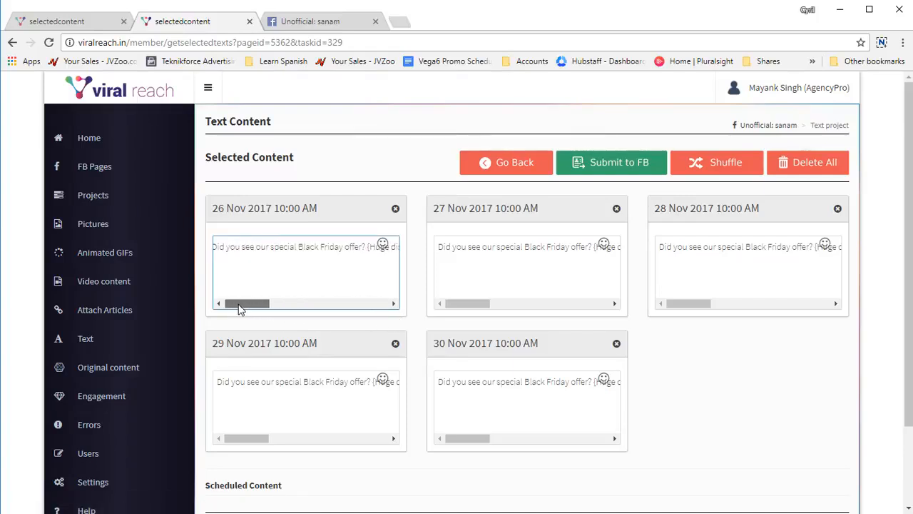
pyautogui.click(618, 164)
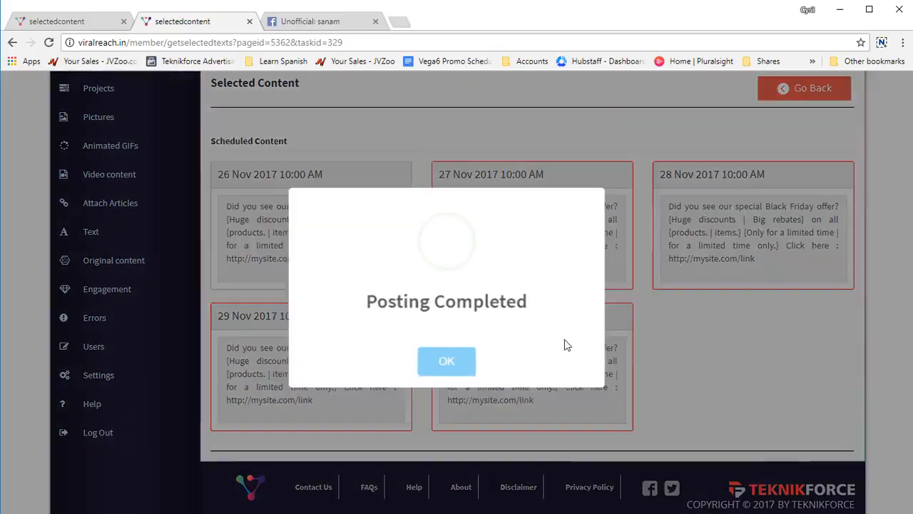
pyautogui.click(438, 364)
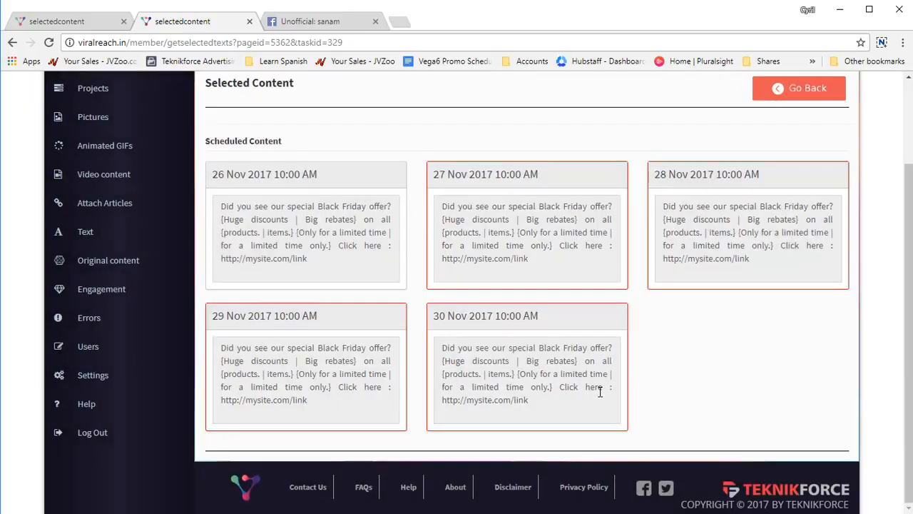
pyautogui.scroll(2, 600, 391)
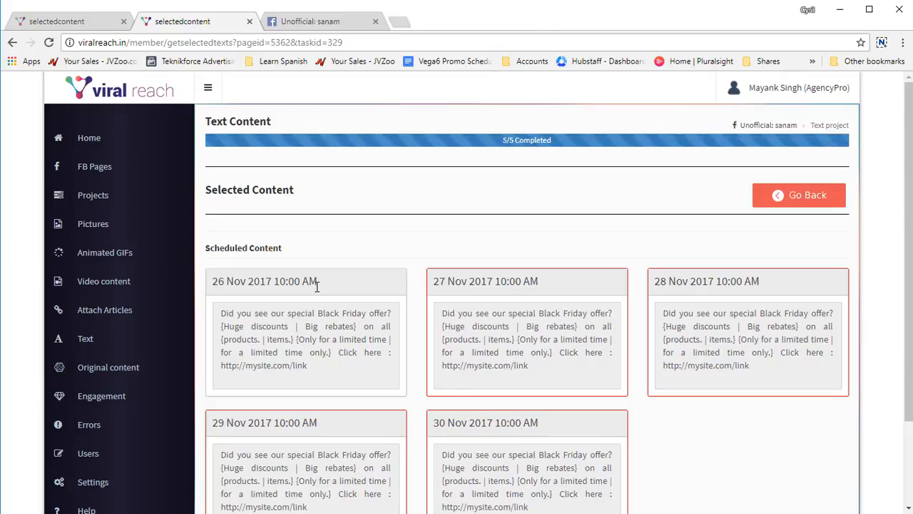
# Open the video content page, choose the Unofficial: sanam page and decline creating a project.
pyautogui.click(136, 284)
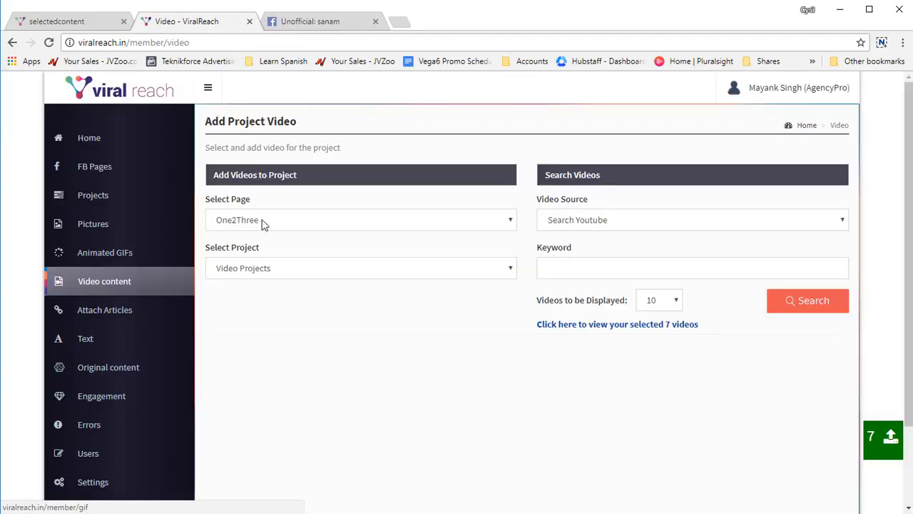
pyautogui.click(277, 224)
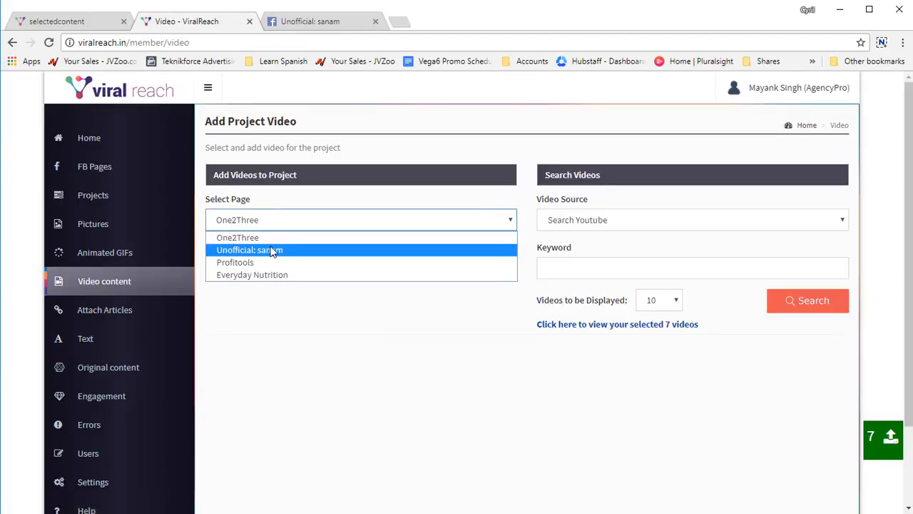
pyautogui.click(272, 251)
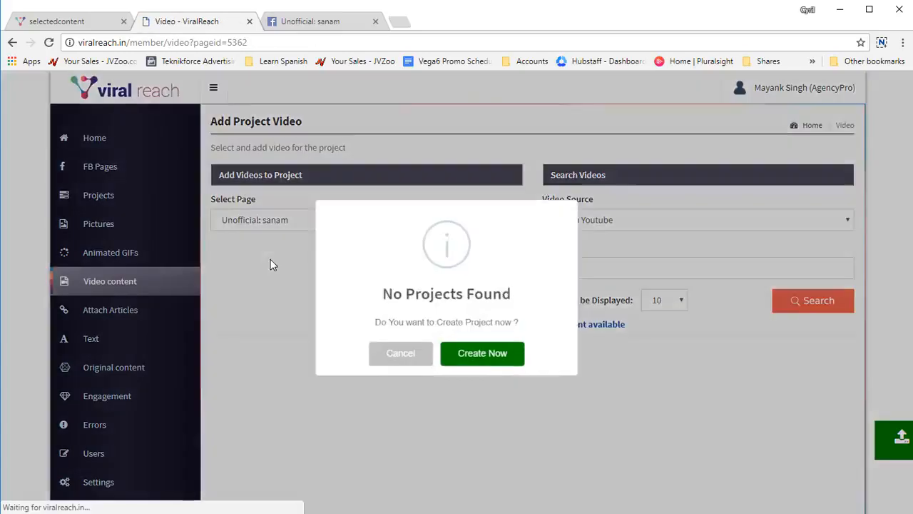
pyautogui.click(400, 353)
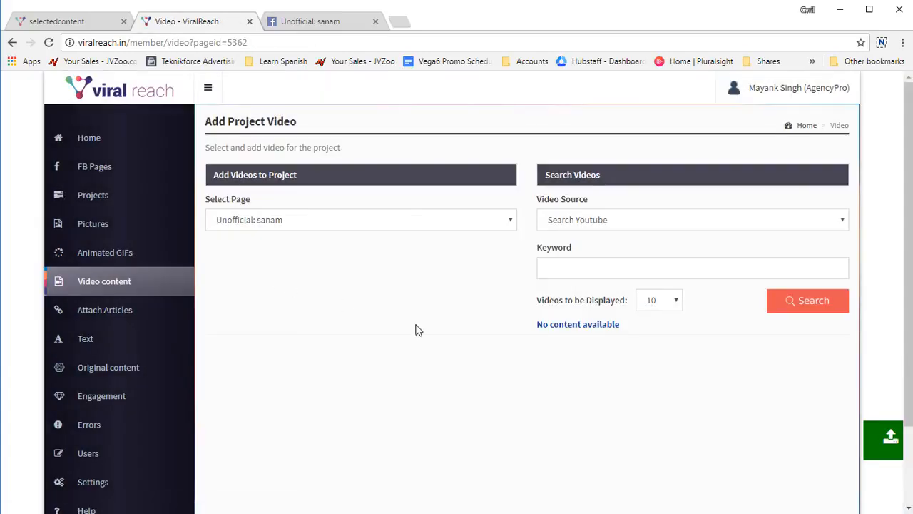
pyautogui.click(255, 226)
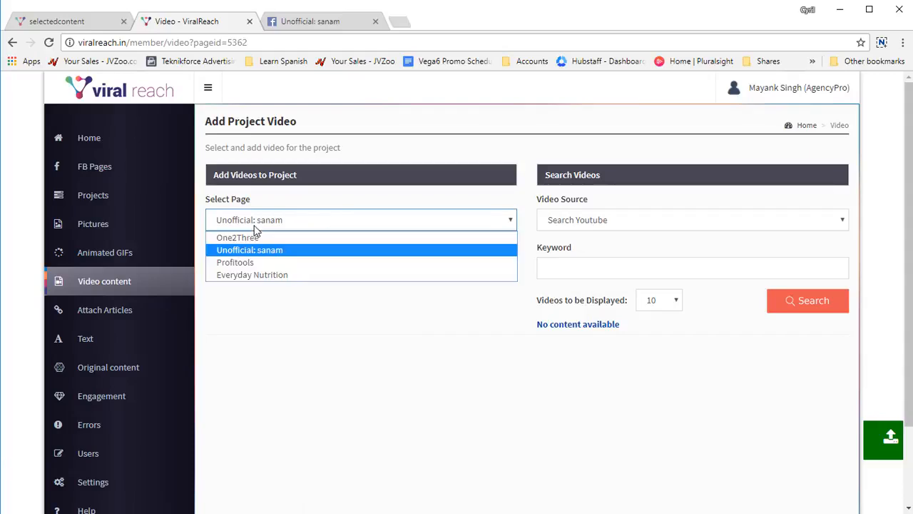
pyautogui.click(255, 226)
pyautogui.click(95, 222)
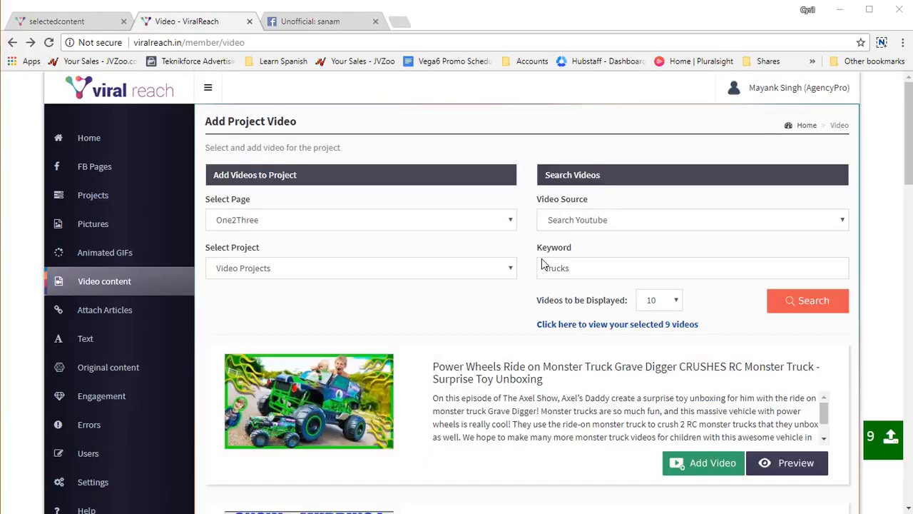
# Add the DAF New CF and XF 'International Truck of the Year 2018' video to One2Three's Video Projects.
pyautogui.scroll(-3, 550, 268)
pyautogui.scroll(-1, 563, 251)
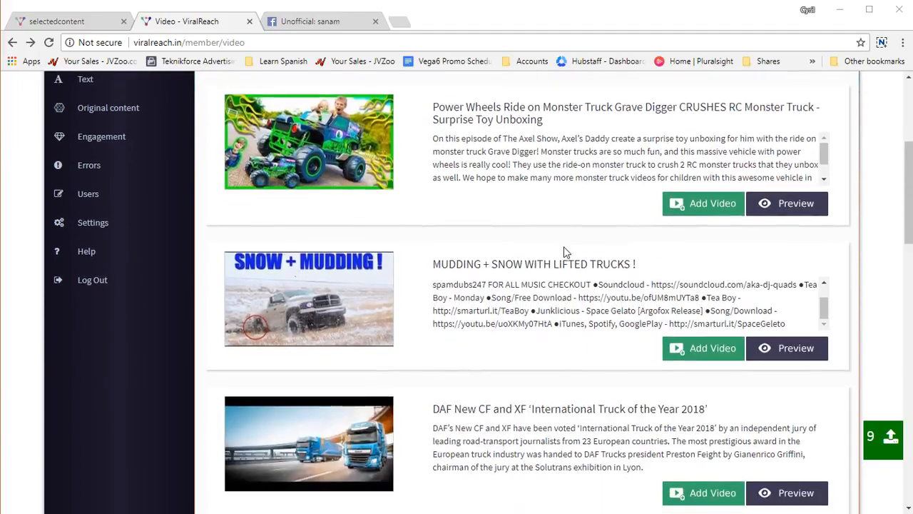
pyautogui.scroll(-2, 564, 251)
pyautogui.scroll(-5, 564, 252)
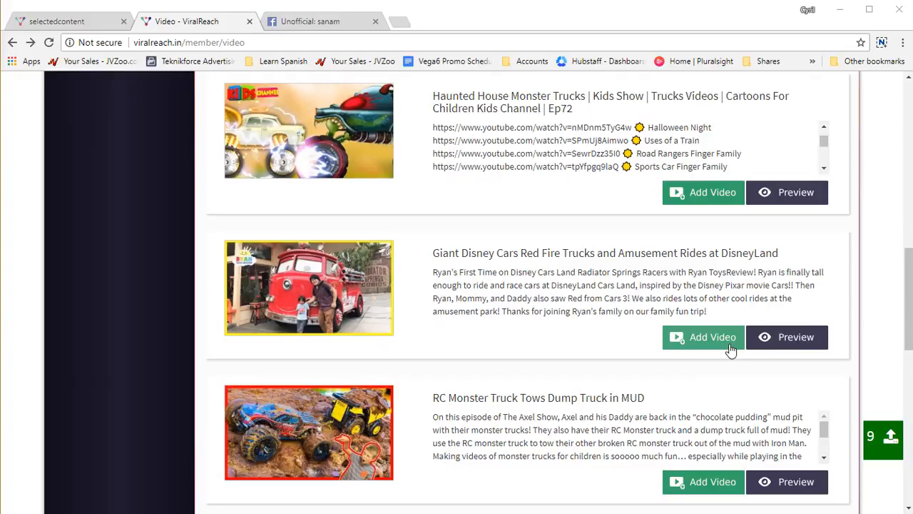
pyautogui.scroll(5, 717, 204)
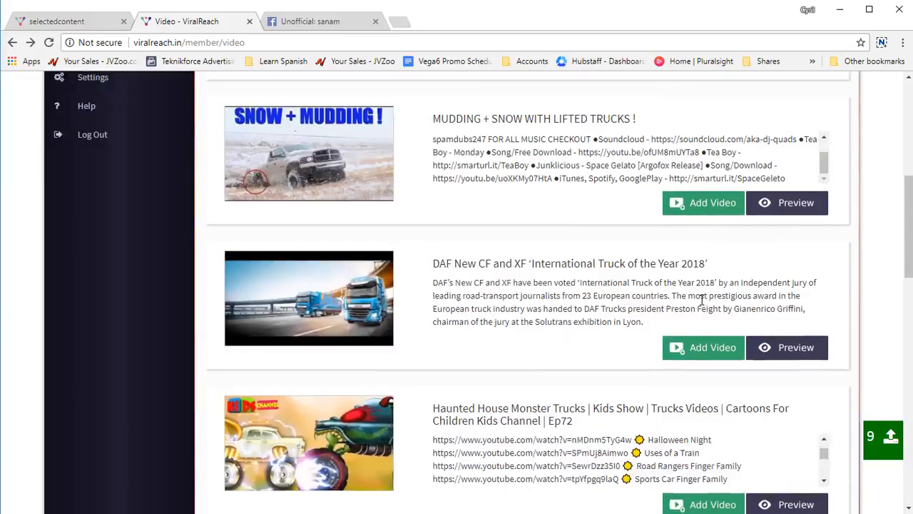
pyautogui.click(706, 347)
pyautogui.click(461, 364)
pyautogui.scroll(3, 690, 308)
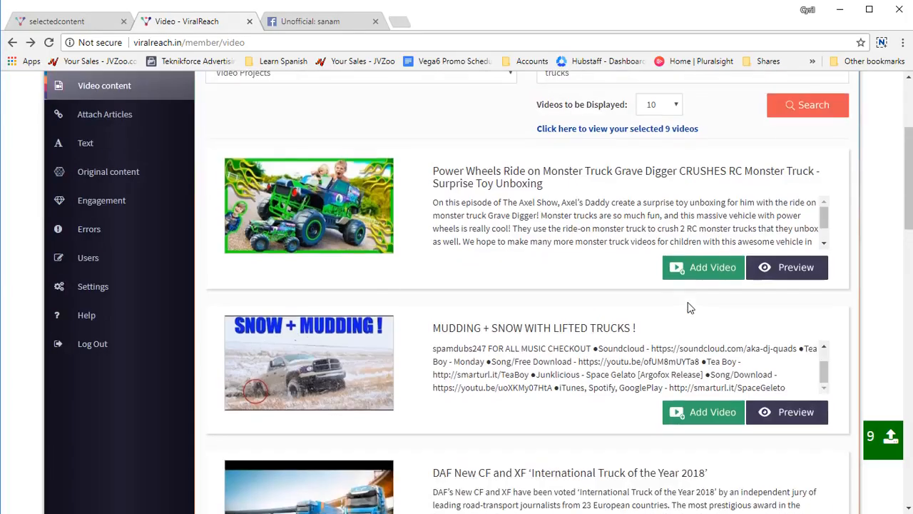
pyautogui.scroll(2, 690, 308)
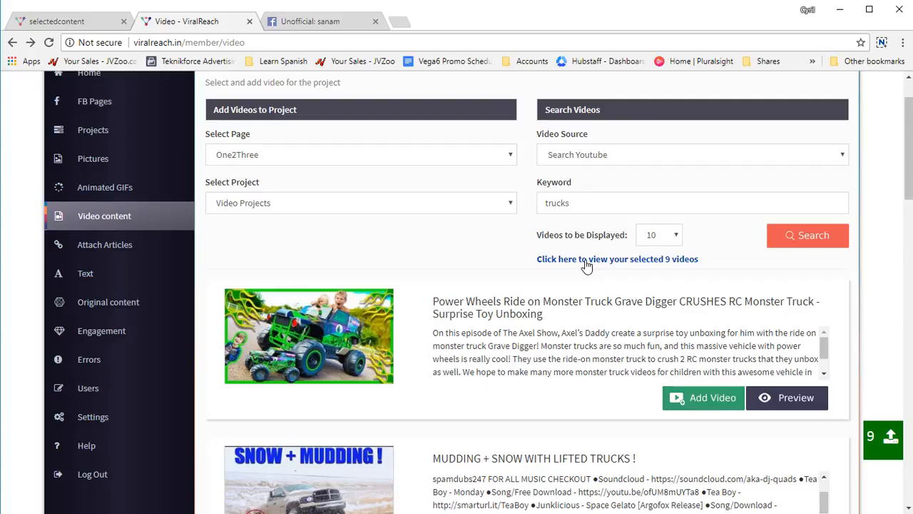
pyautogui.click(585, 259)
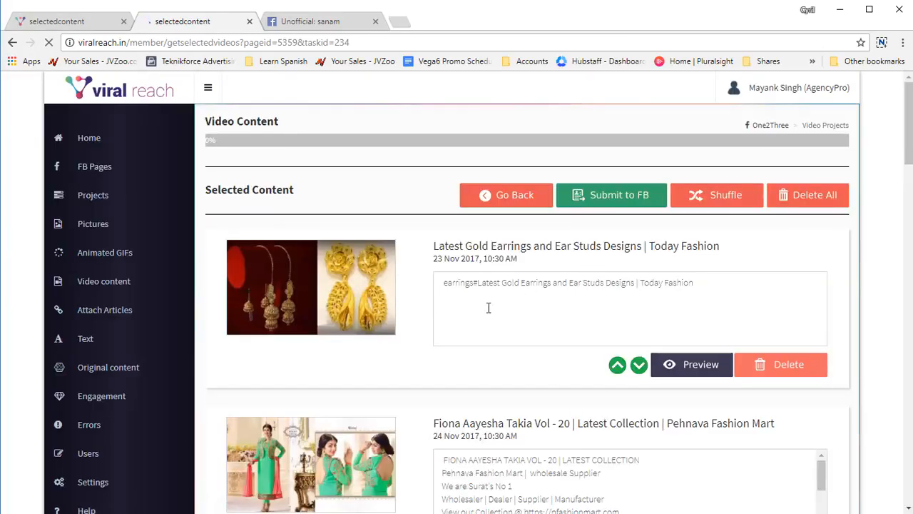
pyautogui.click(486, 326)
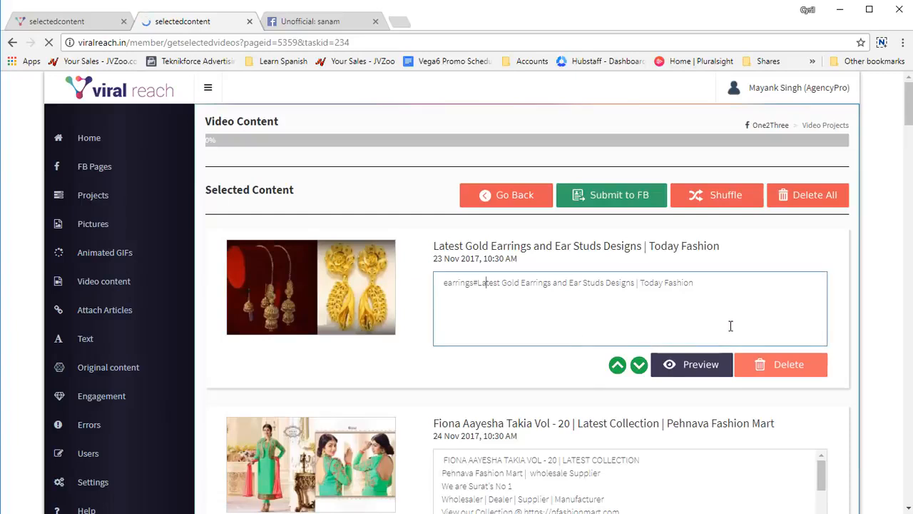
pyautogui.moveTo(734, 265); pyautogui.dragTo(337, 239)
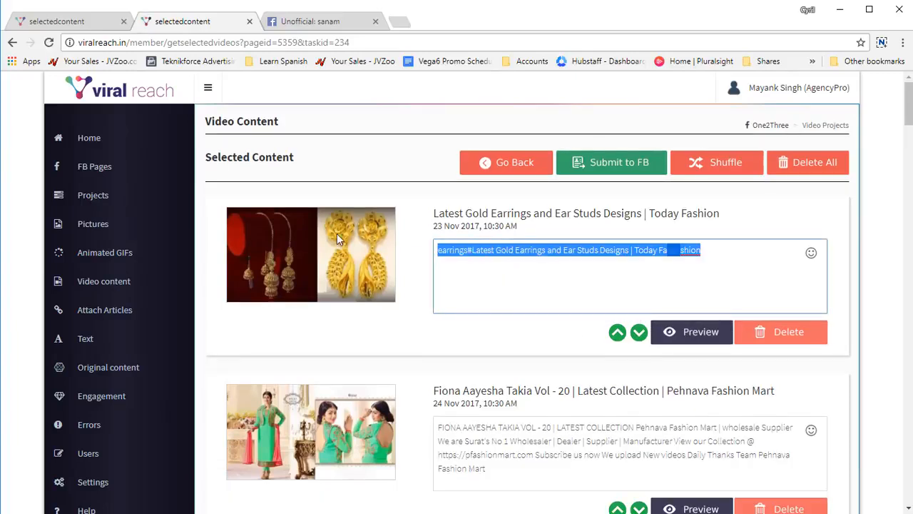
pyautogui.write('Click here ')
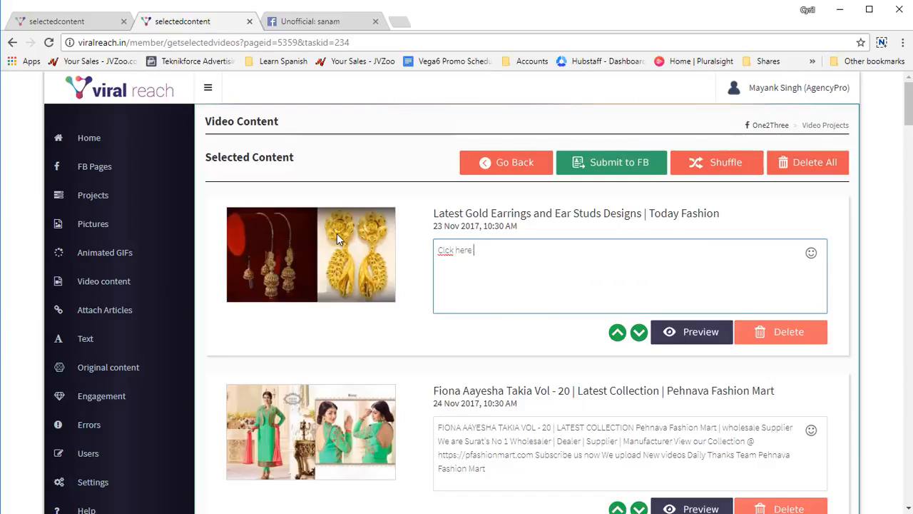
pyautogui.write('to seee my')
pyautogui.press('BackSpace')
pyautogui.hotkey('ctrl', 'Left')
pyautogui.hotkey('ctrl', 'Left')
pyautogui.hotkey('ctrl', 'Left')
pyautogui.press('Left')
pyautogui.press('Left')
pyautogui.write('i')
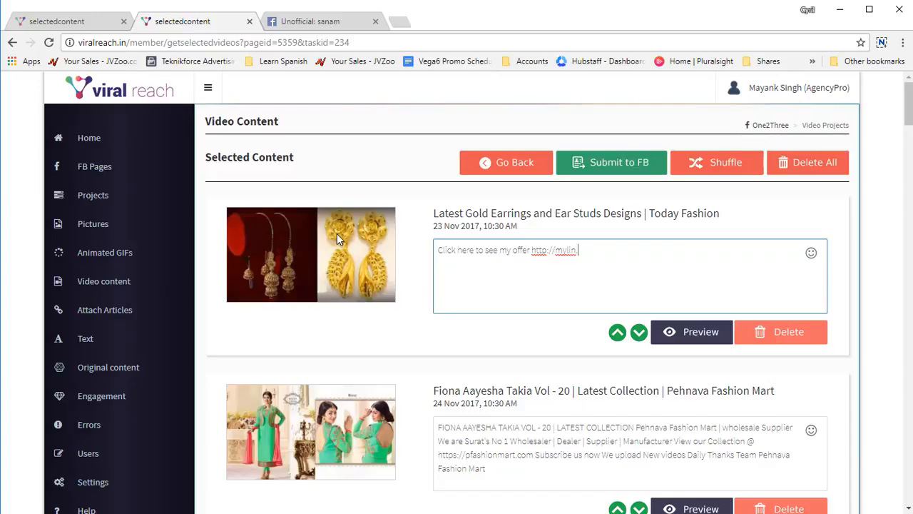
pyautogui.write('om')
pyautogui.hotkey('ctrl', 'a')
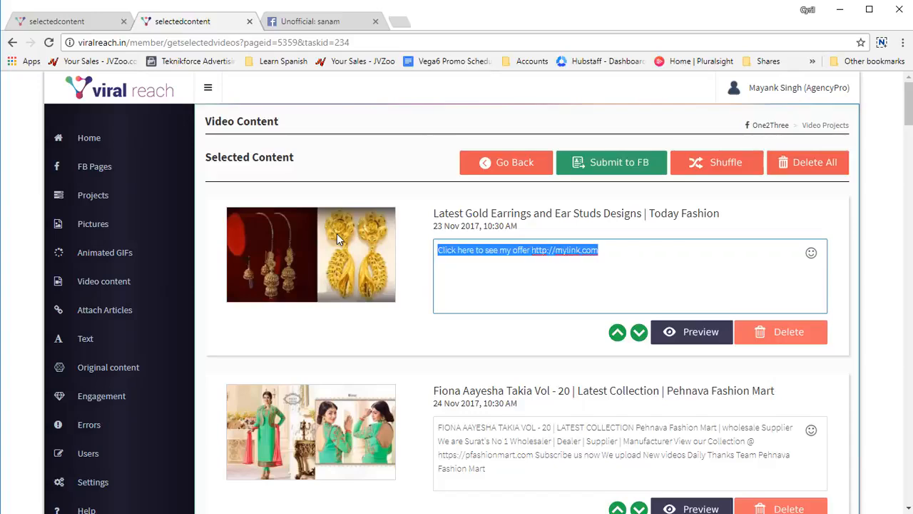
# Copy the earrings caption over the captions of the Pehnava Fashion Mart, henna hand design and "Unveil 6 Fashionable Burqa Designs" videos.
pyautogui.hotkey('ctrl', 'c')
pyautogui.click(700, 444)
pyautogui.hotkey('ctrl', 'a')
pyautogui.hotkey('ctrl', 'v')
pyautogui.scroll(-2, 585, 400)
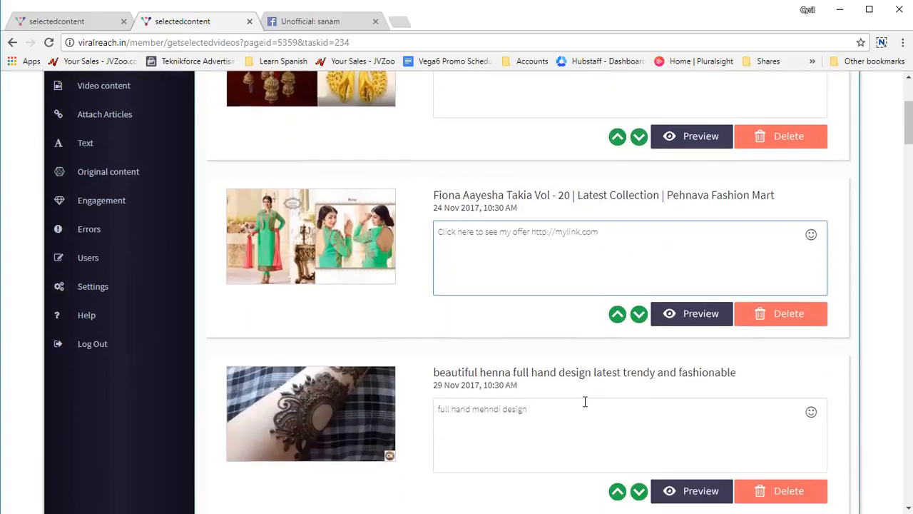
pyautogui.click(577, 400)
pyautogui.hotkey('ctrl', 'a')
pyautogui.hotkey('ctrl', 'v')
pyautogui.scroll(-4, 578, 399)
pyautogui.click(564, 359)
pyautogui.hotkey('ctrl', 'a')
pyautogui.hotkey('ctrl', 'v')
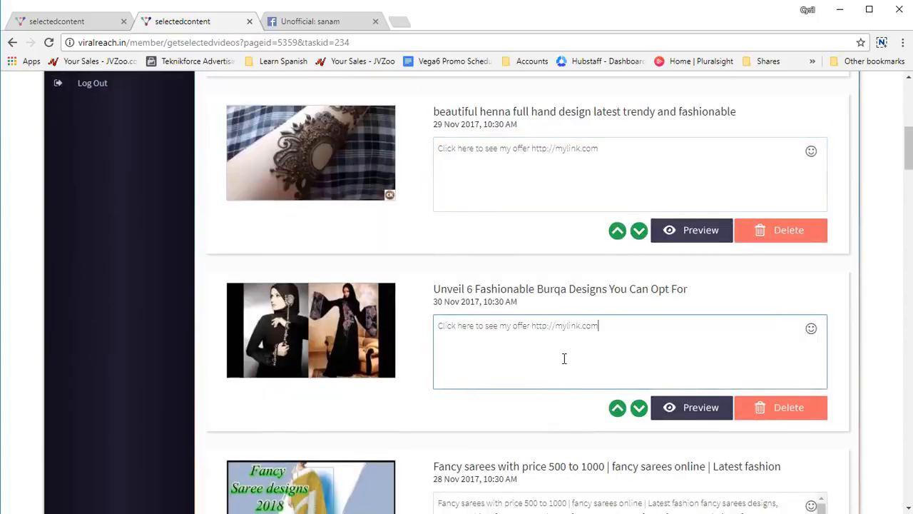
# Replace the captions of the Fancy sarees and Latest Pakistani Sindhi burqa videos with the copied offer text.
pyautogui.scroll(-4, 560, 350)
pyautogui.click(554, 285)
pyautogui.hotkey('ctrl', 'a')
pyautogui.hotkey('ctrl', 'v')
pyautogui.scroll(-1, 553, 371)
pyautogui.scroll(-2, 552, 378)
pyautogui.click(555, 367)
pyautogui.hotkey('ctrl', 'a')
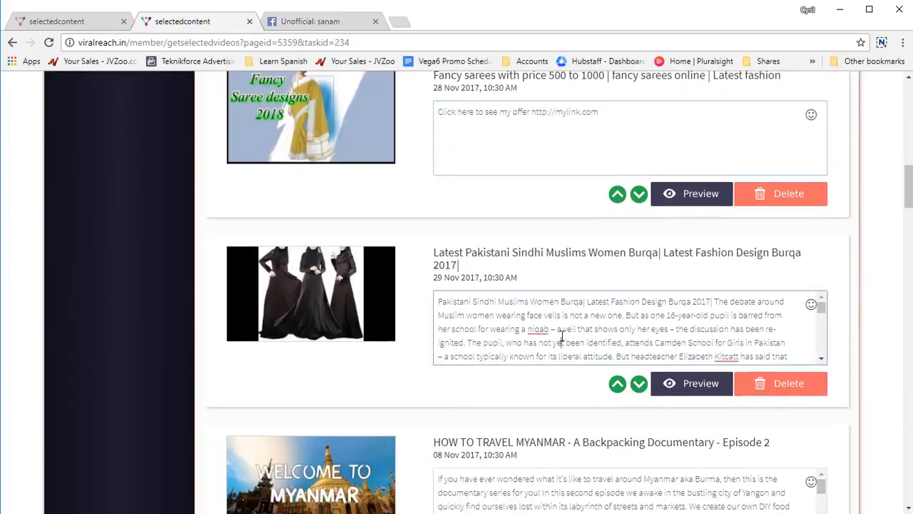
pyautogui.hotkey('ctrl', 'v')
# Replace the captions of the HOW TO TRAVEL MYANMAR and irish crochet flower pattern videos with the copied offer text.
pyautogui.scroll(-4, 556, 369)
pyautogui.click(581, 276)
pyautogui.hotkey('ctrl', 'a')
pyautogui.hotkey('ctrl', 'v')
pyautogui.click(585, 395)
pyautogui.hotkey('ctrl', 'a')
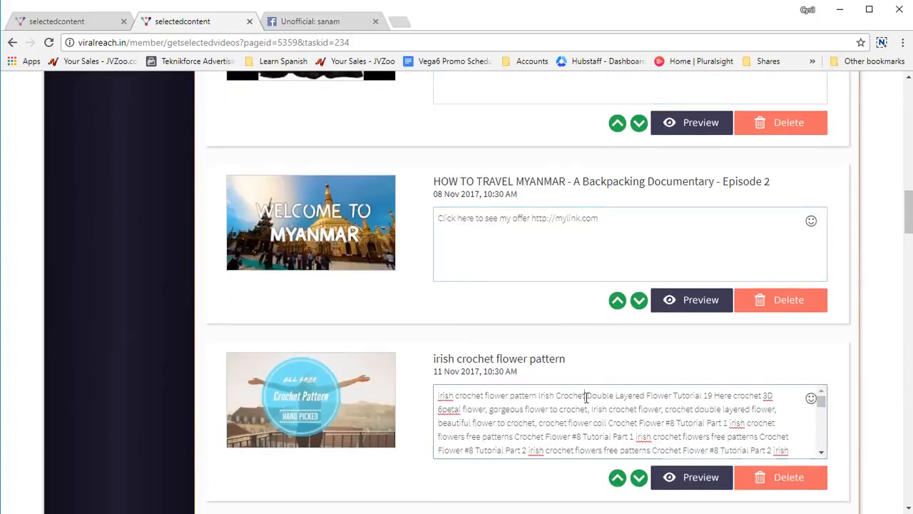
pyautogui.hotkey('ctrl', 'v')
# Submit the One2Three Video Projects content to Facebook.
pyautogui.scroll(15, 735, 382)
pyautogui.scroll(3, 734, 382)
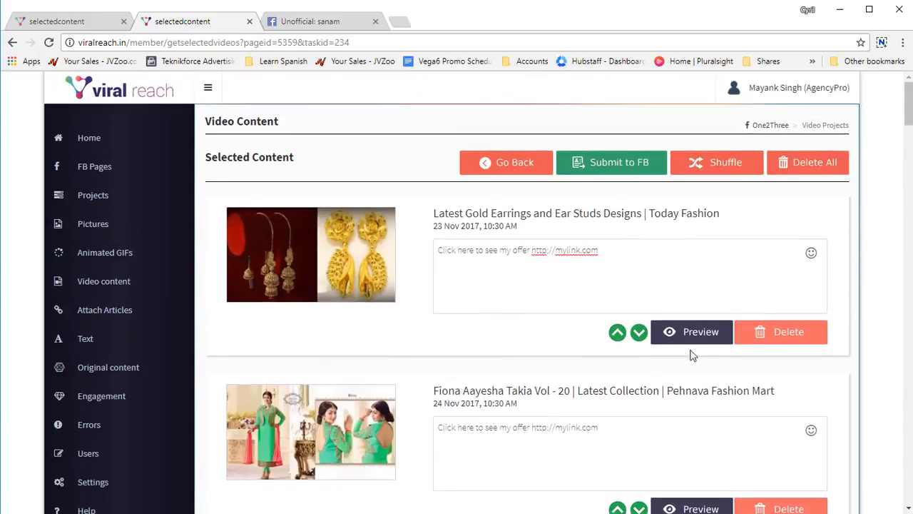
pyautogui.click(618, 178)
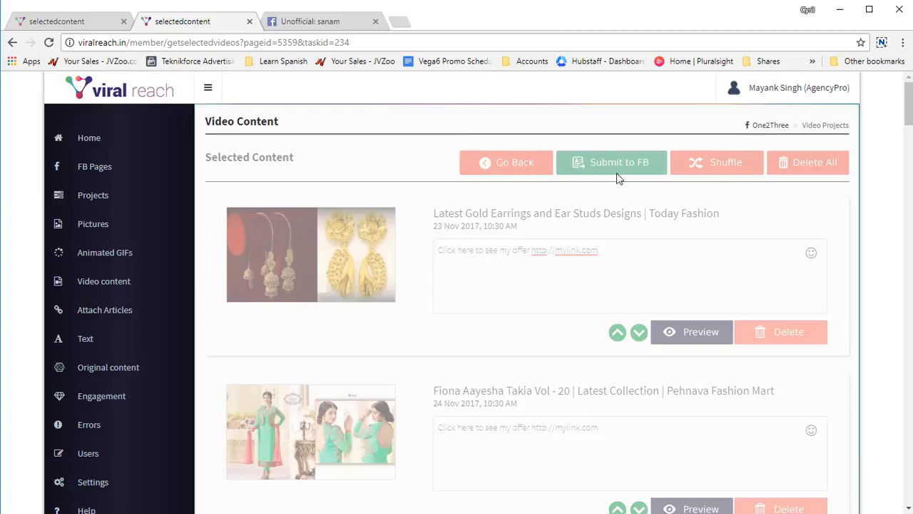
# Open the article attachment page and choose Default RSS Sources as the link source.
pyautogui.click(140, 314)
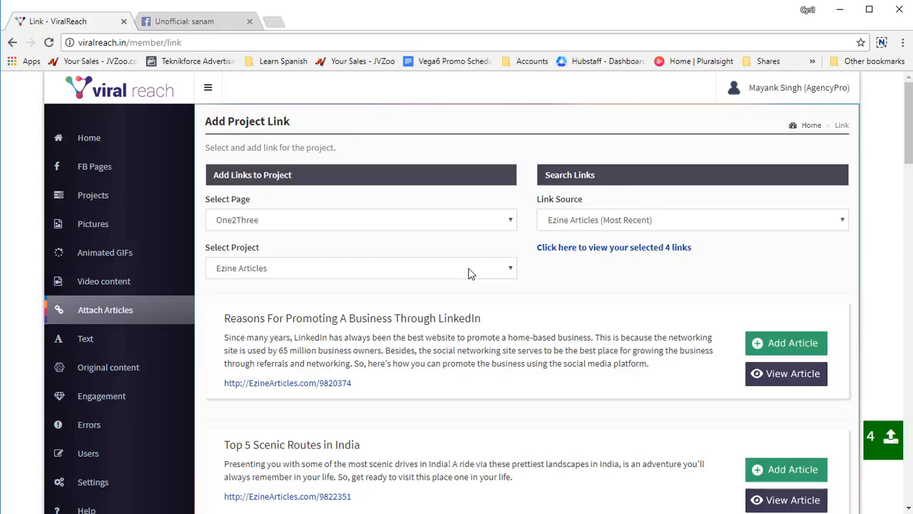
pyautogui.click(617, 226)
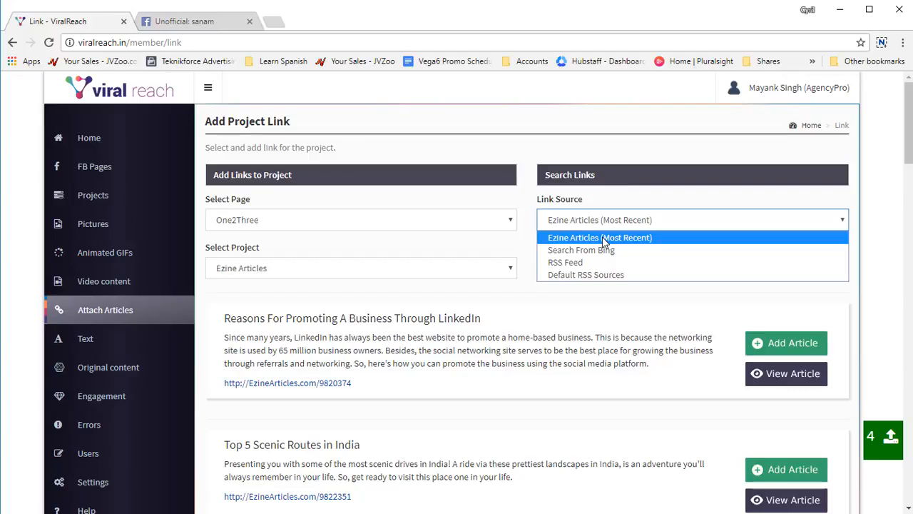
pyautogui.click(674, 277)
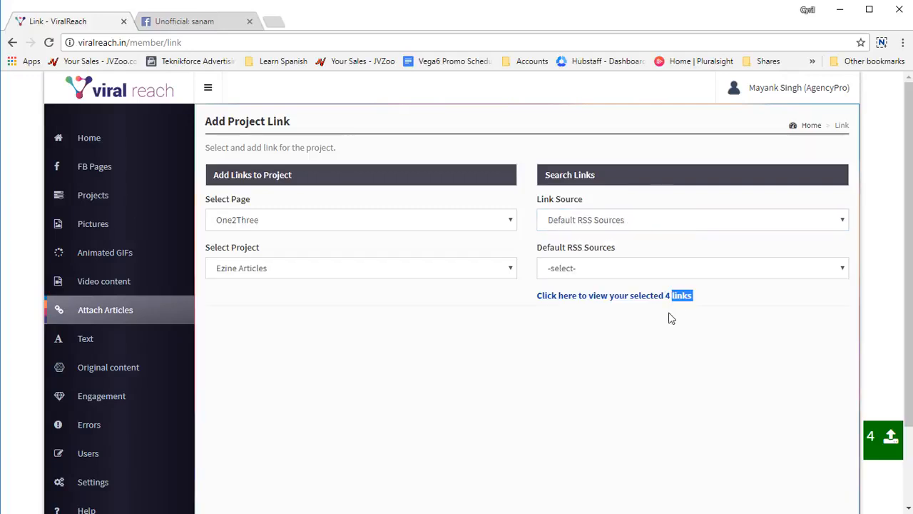
# Switch the link source to Search From Bing, then to RSS Feed, and go to its RSS URL entry.
pyautogui.click(649, 228)
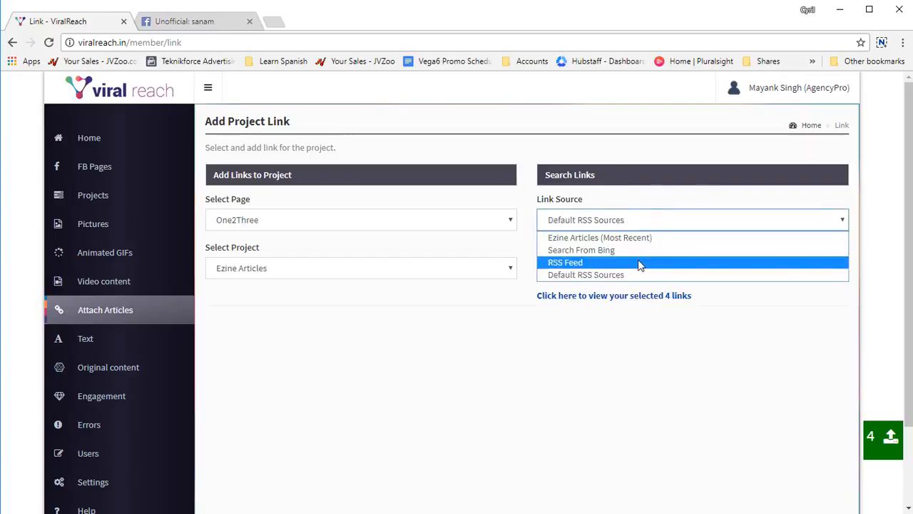
pyautogui.click(646, 250)
pyautogui.click(656, 228)
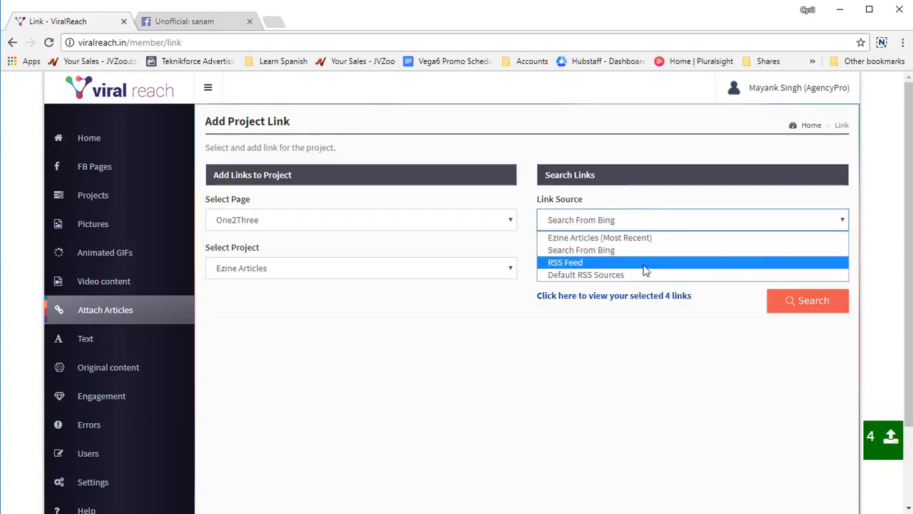
pyautogui.click(643, 264)
pyautogui.click(636, 278)
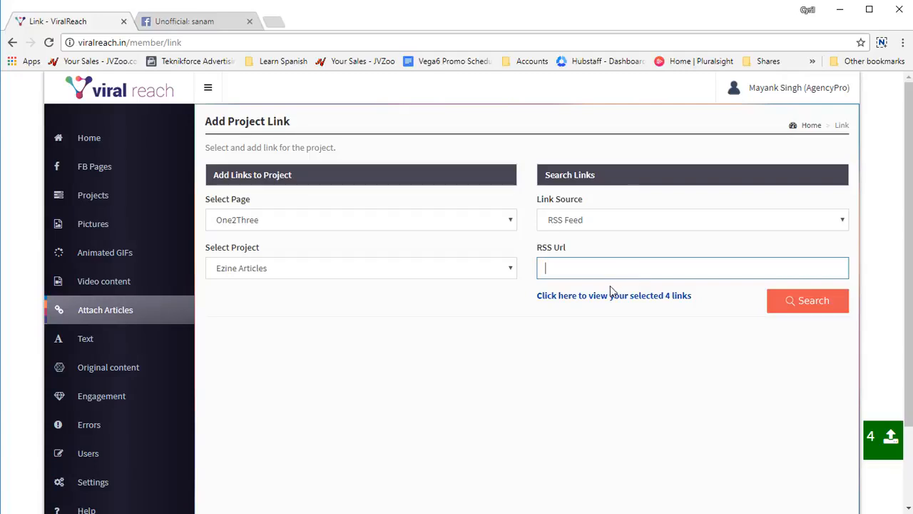
# Set the link source to Default RSS Sources, with the News category and the Top Stories feed.
pyautogui.click(635, 221)
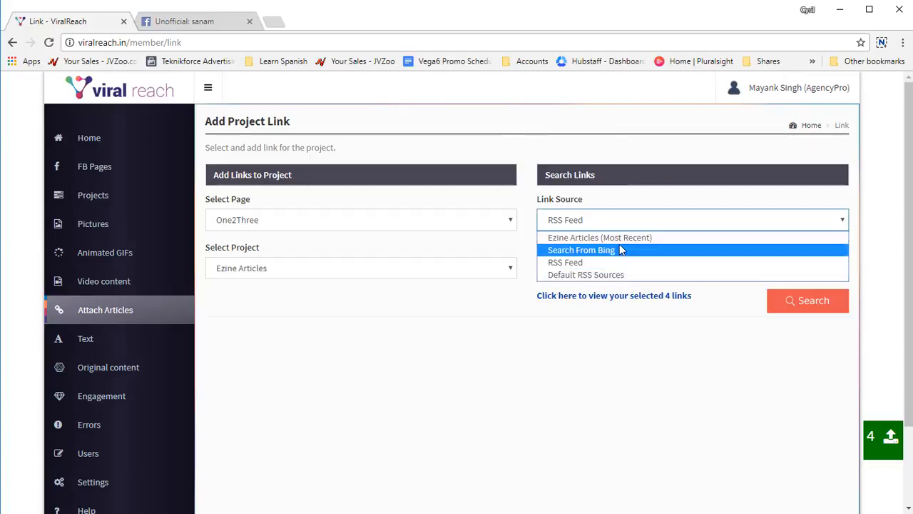
pyautogui.click(613, 275)
pyautogui.click(612, 274)
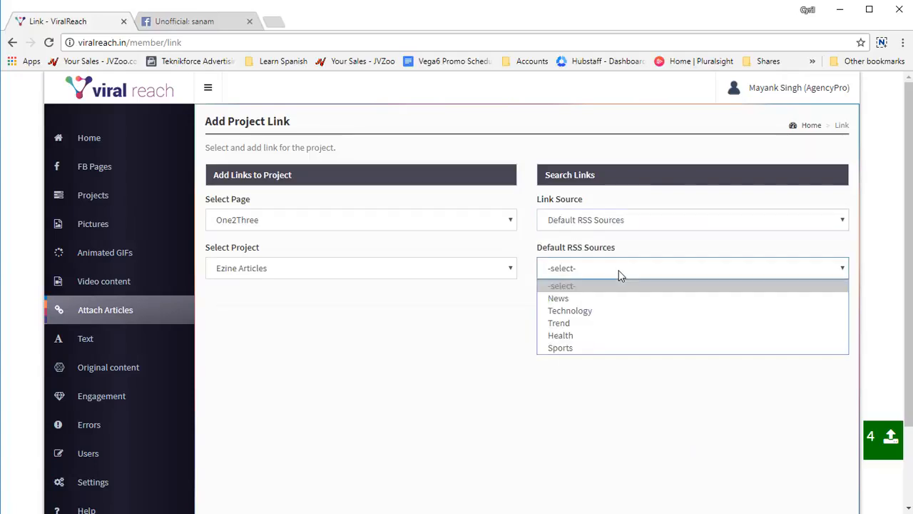
pyautogui.click(610, 300)
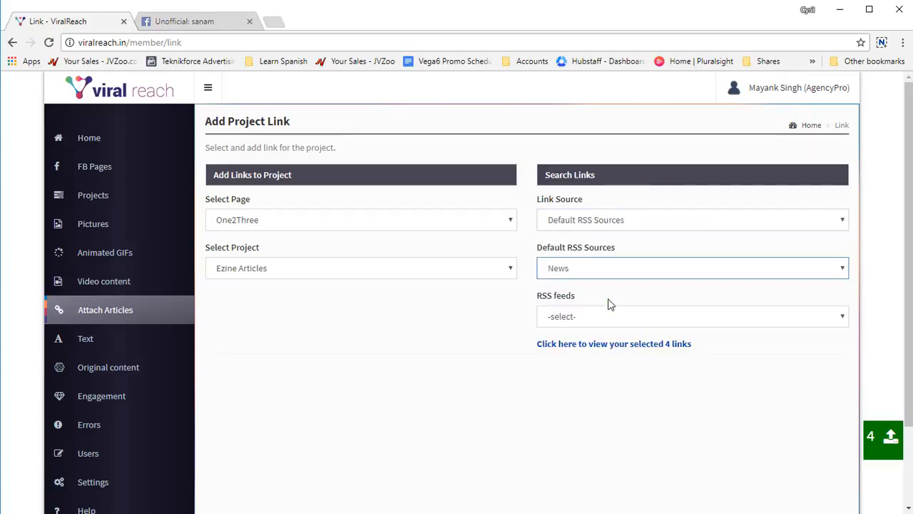
pyautogui.click(605, 316)
pyautogui.click(606, 347)
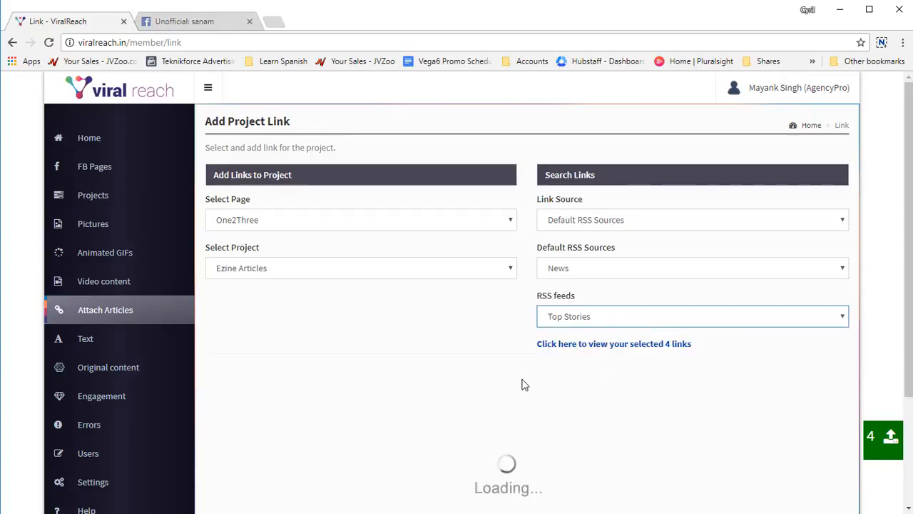
# Add the France media attacker, Delhi flight, Gujarat Assembly Election, Assam Chief Minister and Chai-Wala Jibe articles to the Ezine Articles project.
pyautogui.scroll(-2, 897, 502)
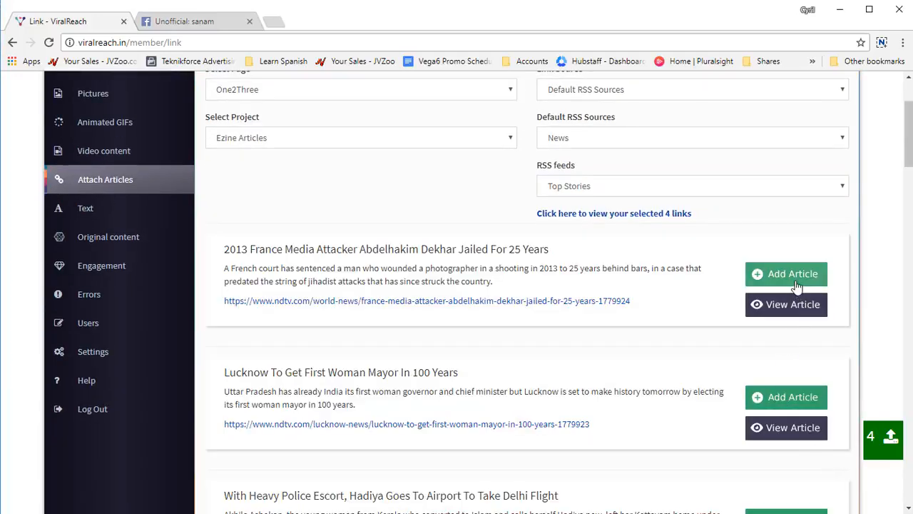
pyautogui.click(797, 285)
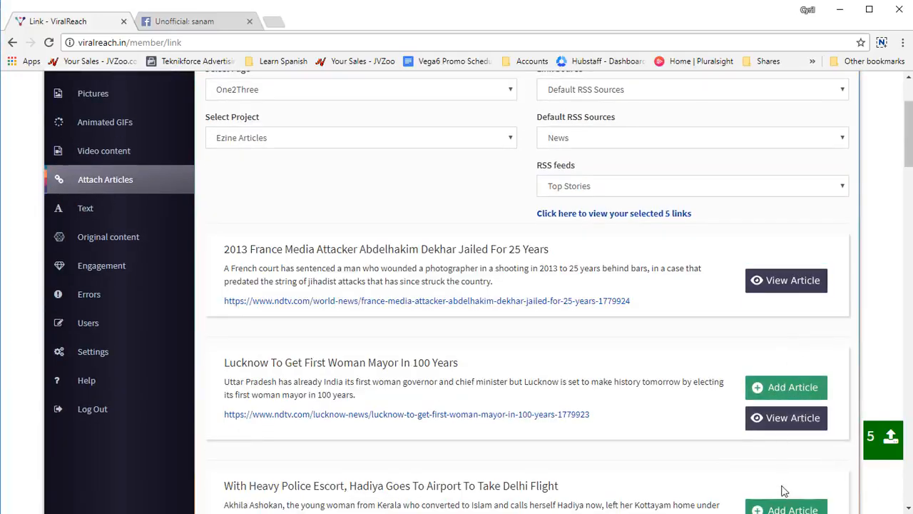
pyautogui.click(788, 508)
pyautogui.scroll(-4, 791, 492)
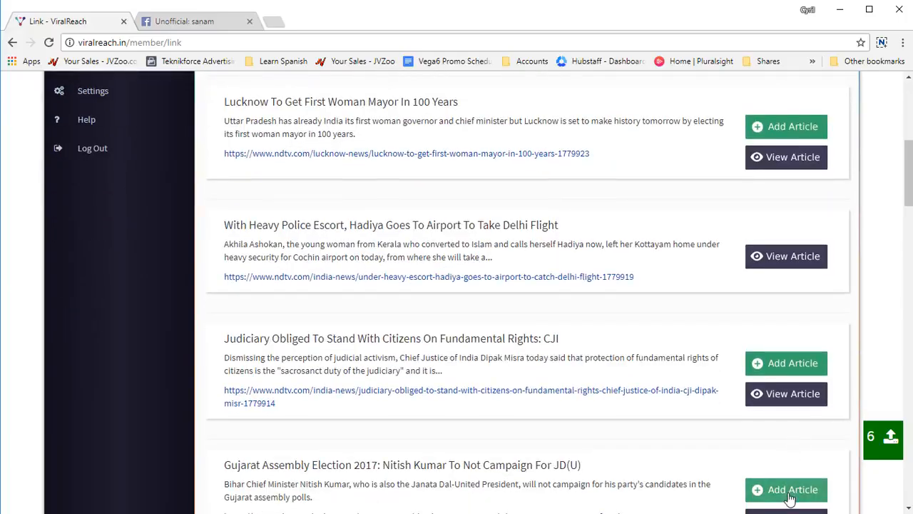
pyautogui.click(790, 493)
pyautogui.scroll(-2, 776, 473)
pyautogui.scroll(-3, 785, 476)
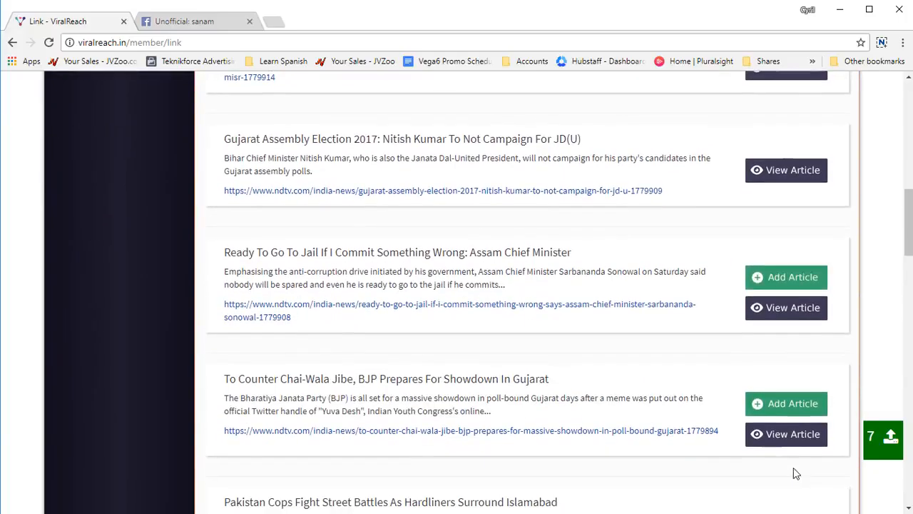
pyautogui.click(792, 406)
pyautogui.scroll(10, 740, 422)
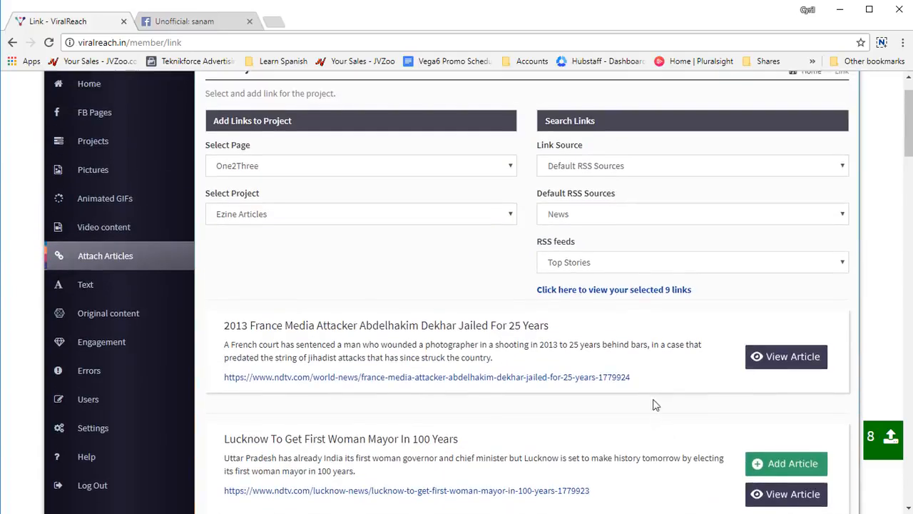
# Open the selected links of the Ezine Articles project, review the scheduled articles and submit them to Facebook.
pyautogui.scroll(1, 653, 405)
pyautogui.click(646, 344)
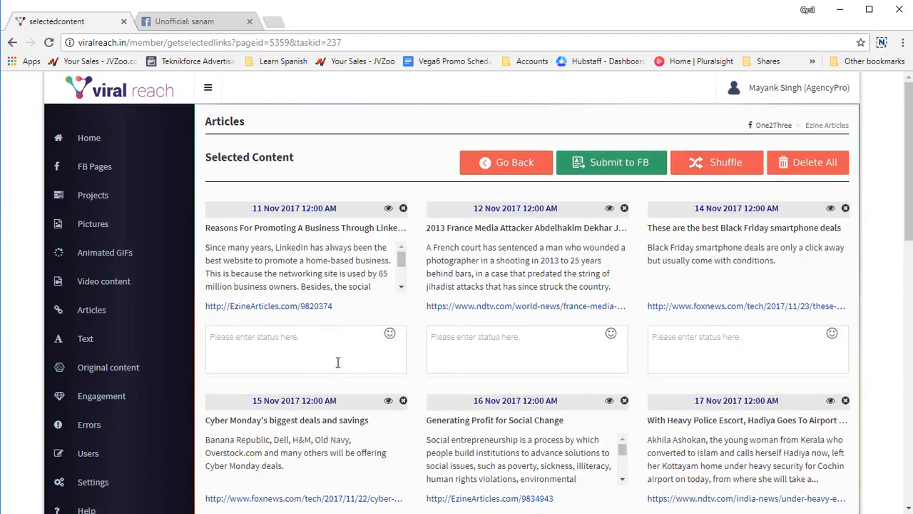
pyautogui.scroll(-6, 595, 285)
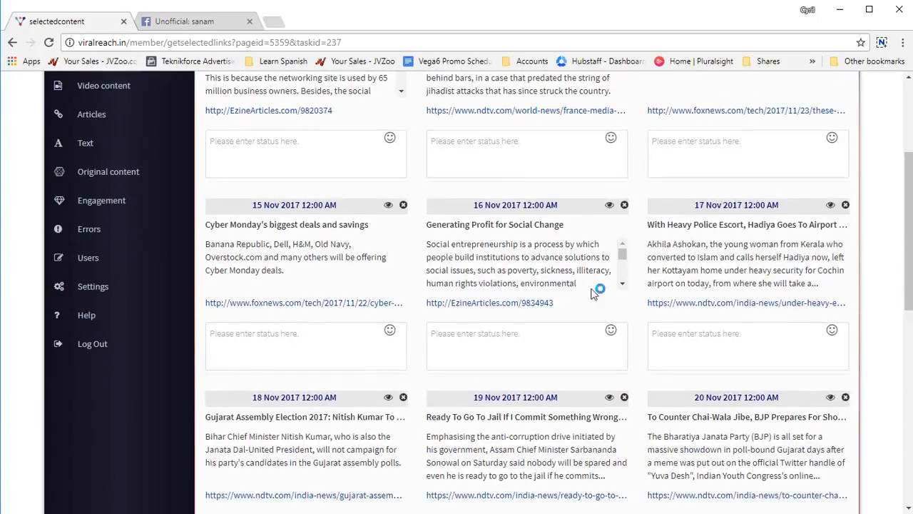
pyautogui.scroll(-4, 497, 373)
pyautogui.scroll(10, 497, 371)
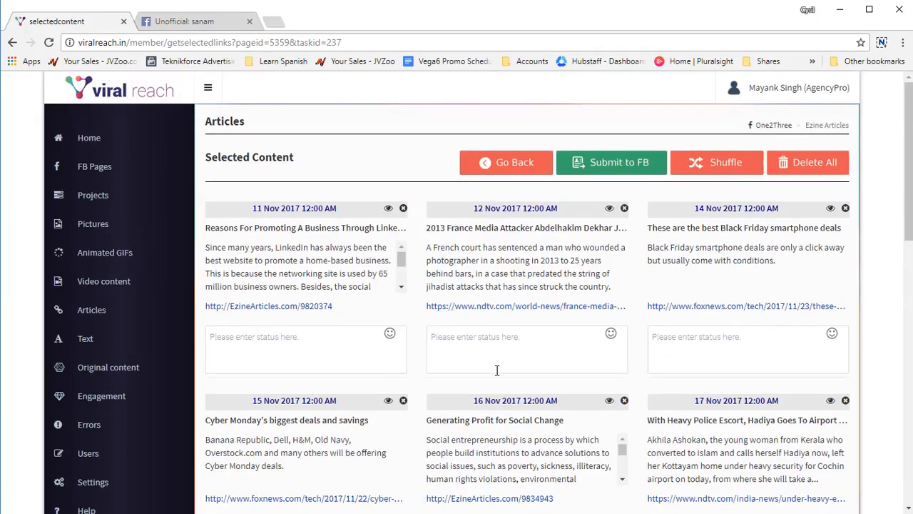
pyautogui.scroll(-1, 496, 369)
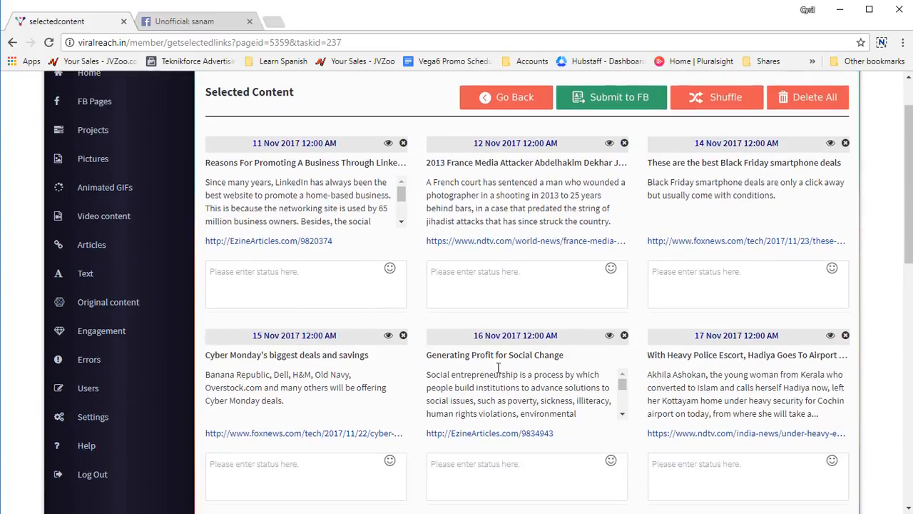
pyautogui.scroll(1, 496, 369)
pyautogui.click(643, 165)
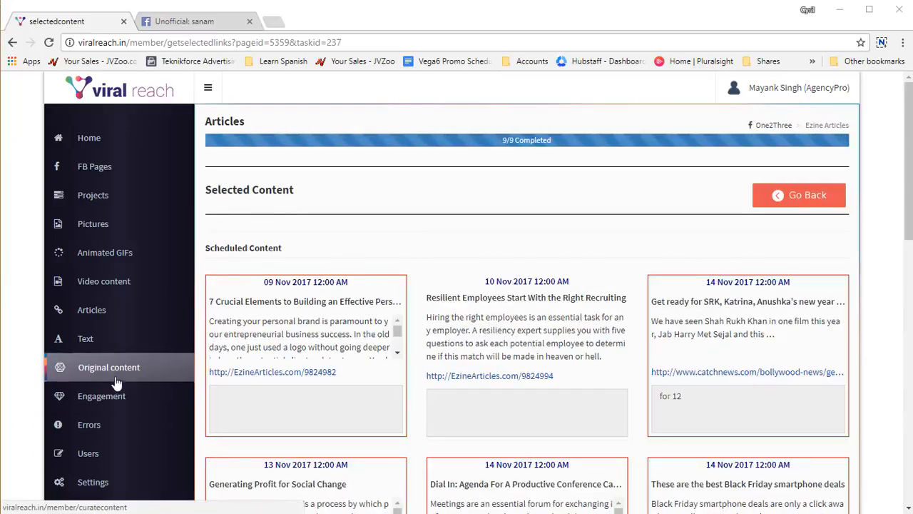
# Open the Original Content page, choose Enter Link as the content source and look over the link form and its preview.
pyautogui.click(117, 383)
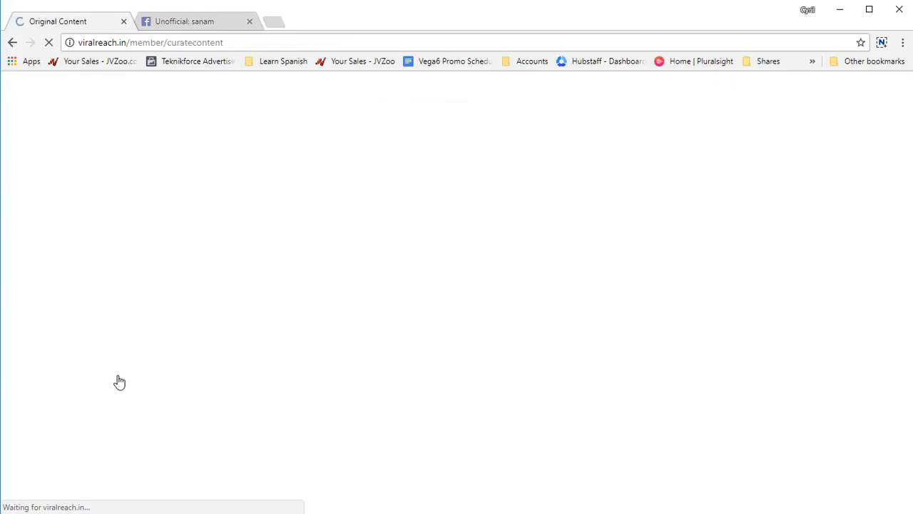
pyautogui.click(704, 222)
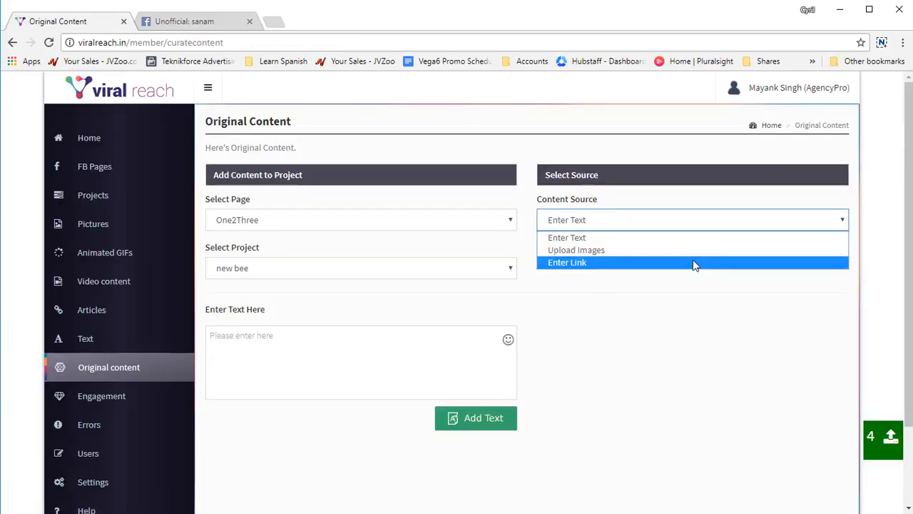
pyautogui.click(694, 262)
pyautogui.click(696, 225)
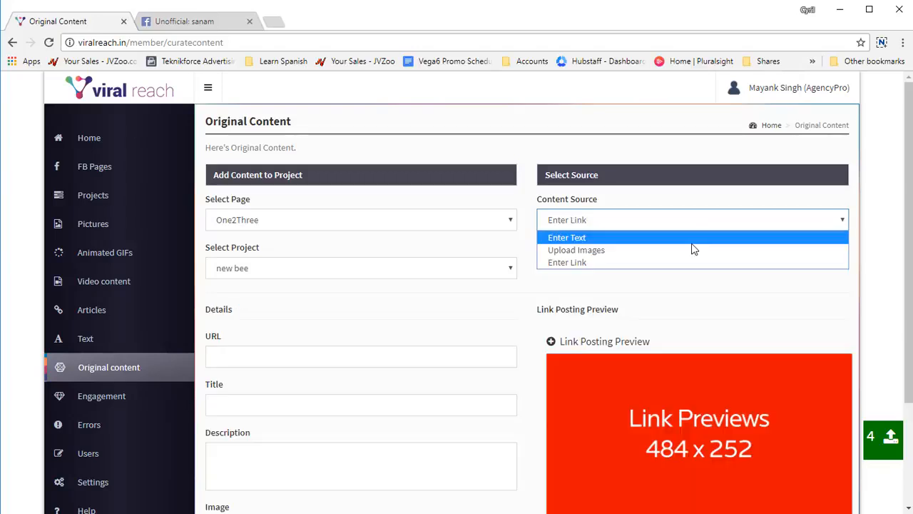
pyautogui.click(689, 263)
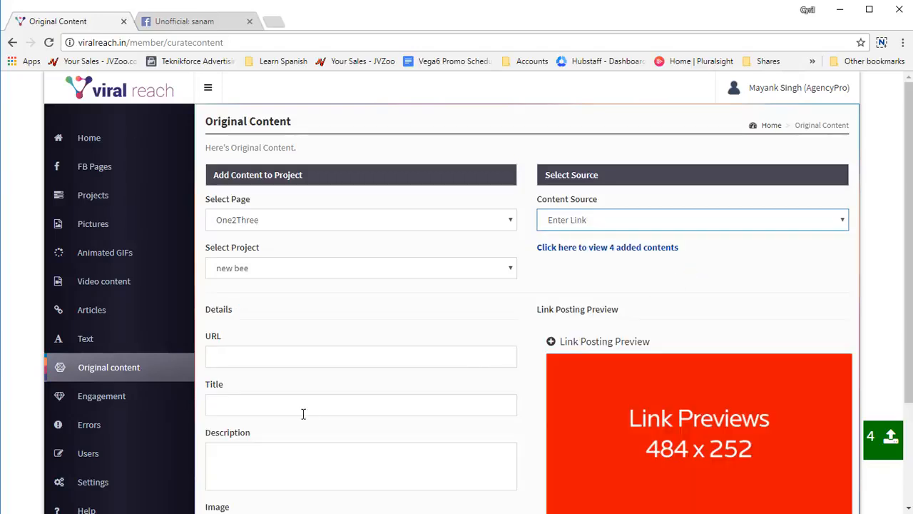
pyautogui.scroll(-2, 321, 377)
pyautogui.scroll(4, 440, 499)
pyautogui.scroll(-4, 406, 418)
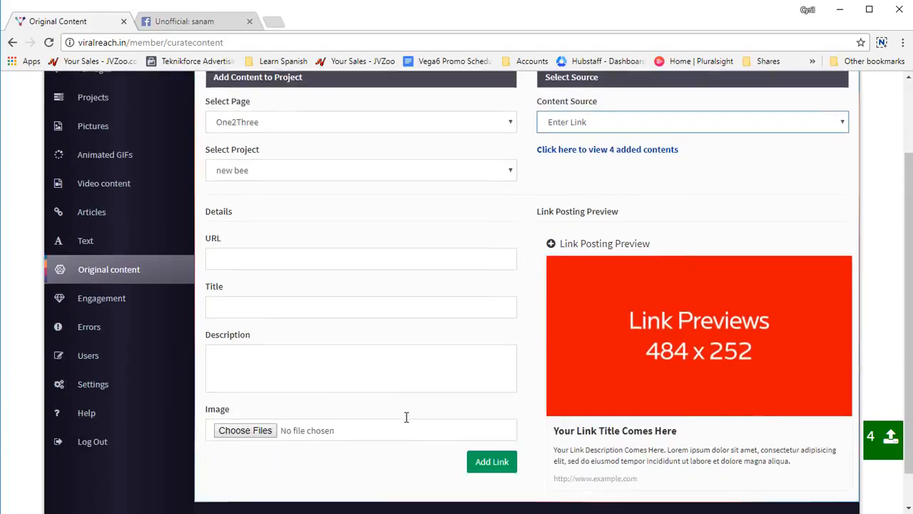
pyautogui.scroll(2, 441, 421)
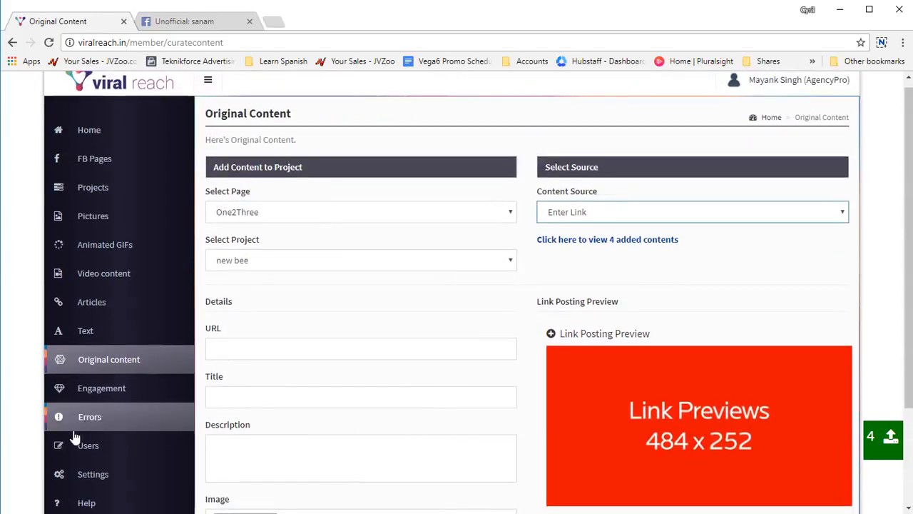
# Open the Engagement page and examine the One2Three project and post charts and the reach and engagement log.
pyautogui.click(127, 387)
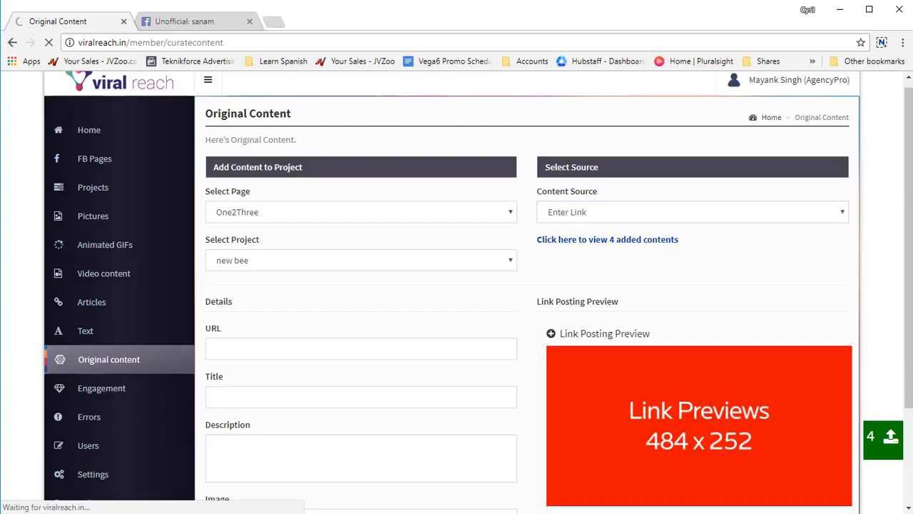
pyautogui.scroll(-3, 583, 383)
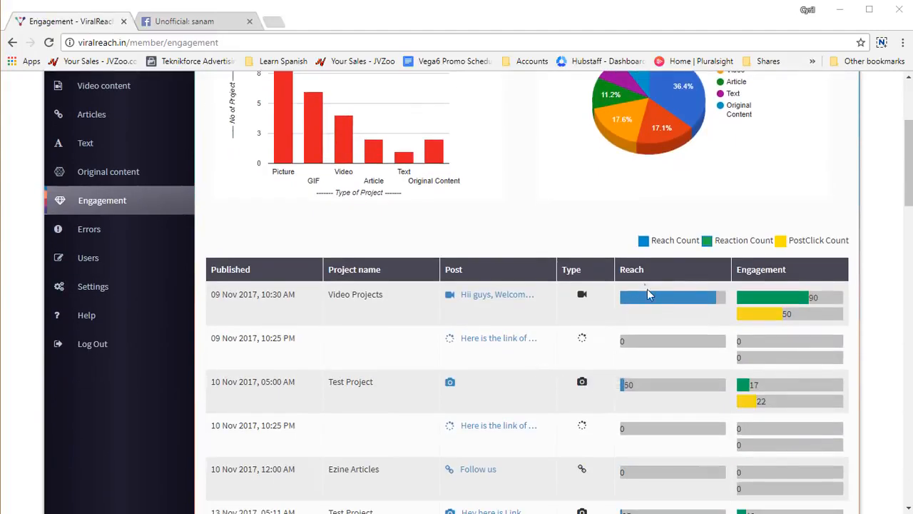
pyautogui.moveTo(798, 304)
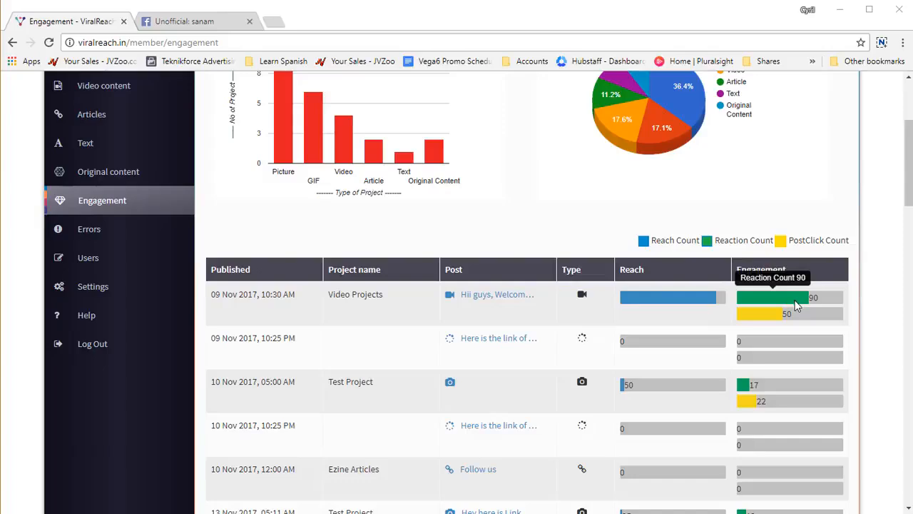
pyautogui.scroll(-9, 555, 354)
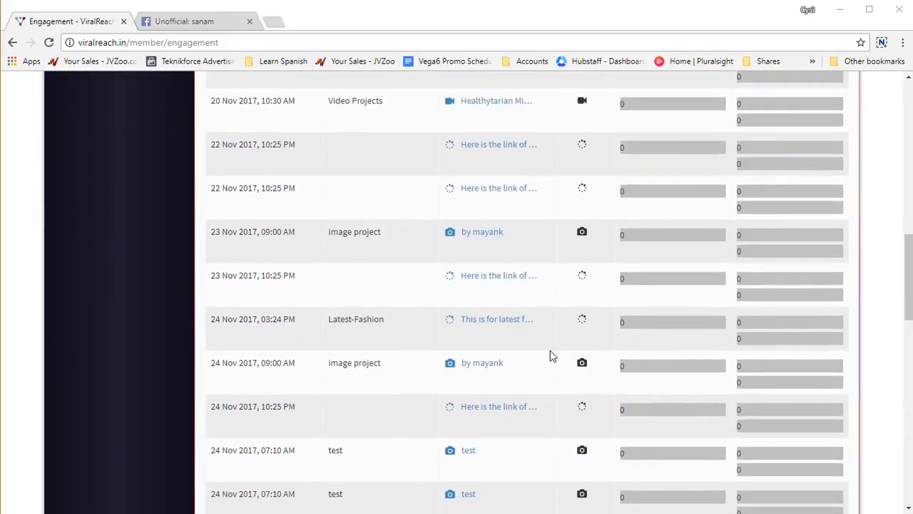
pyautogui.scroll(-4, 550, 354)
pyautogui.scroll(13, 550, 355)
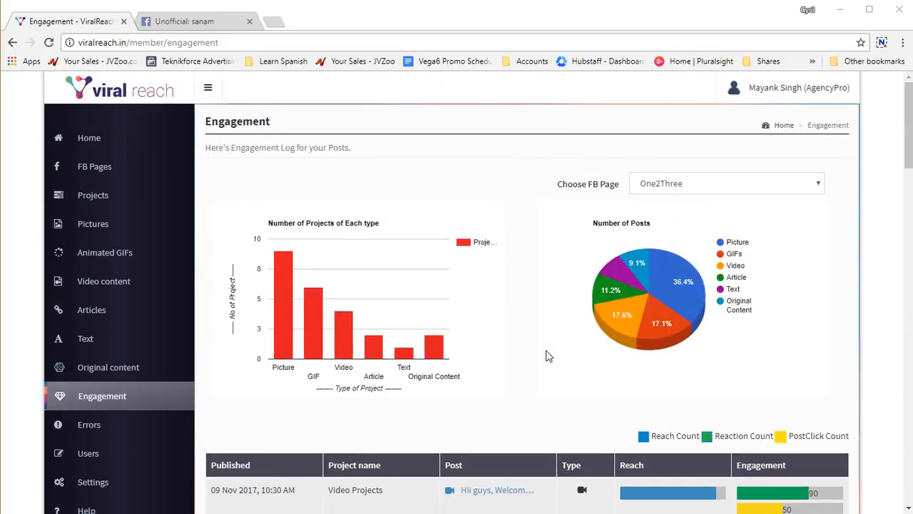
pyautogui.scroll(-2, 548, 354)
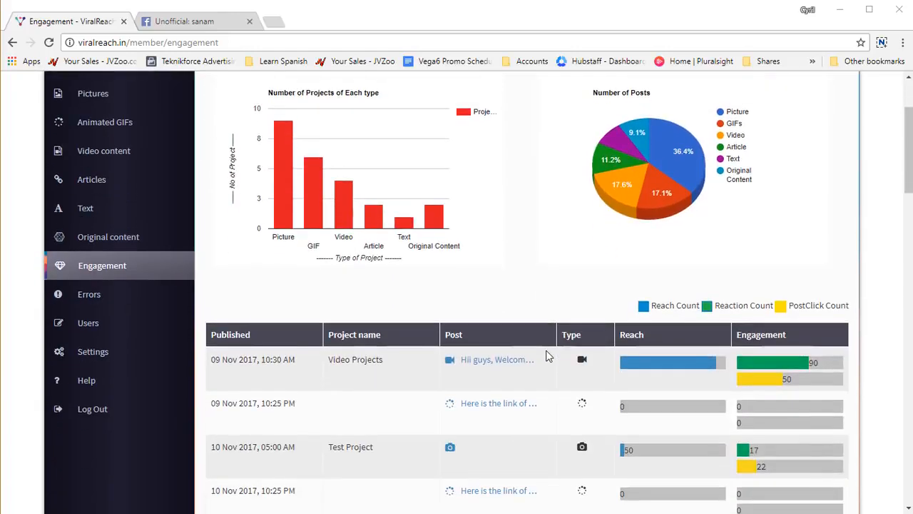
pyautogui.scroll(1, 548, 355)
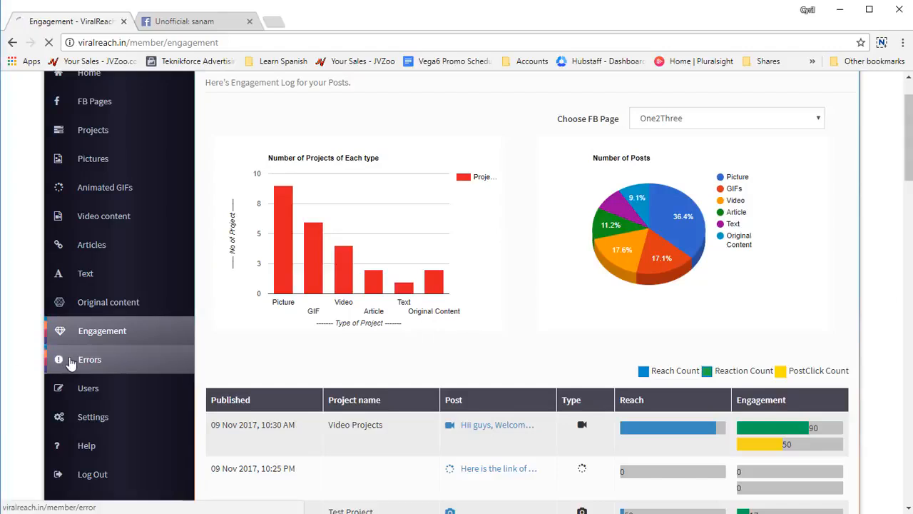
# Open the Errors page and the Users page, and look through the list of created users.
pyautogui.click(71, 363)
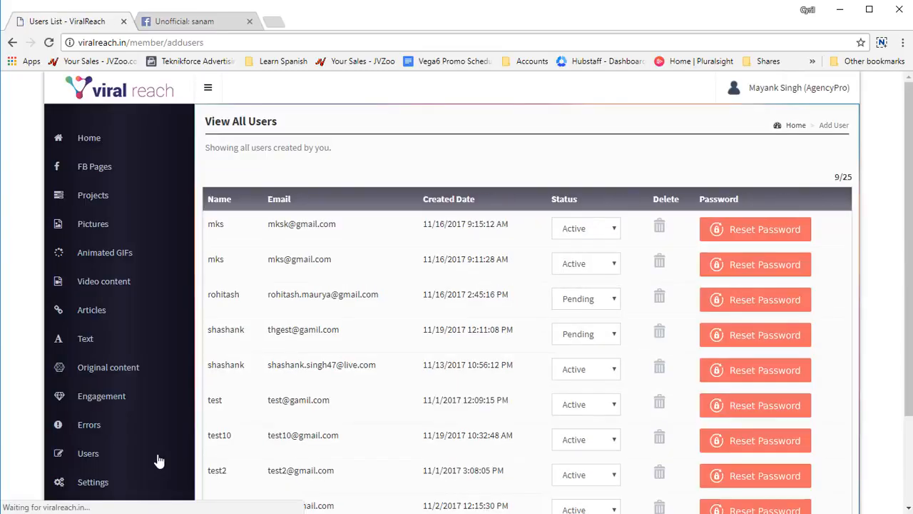
pyautogui.scroll(-3, 428, 347)
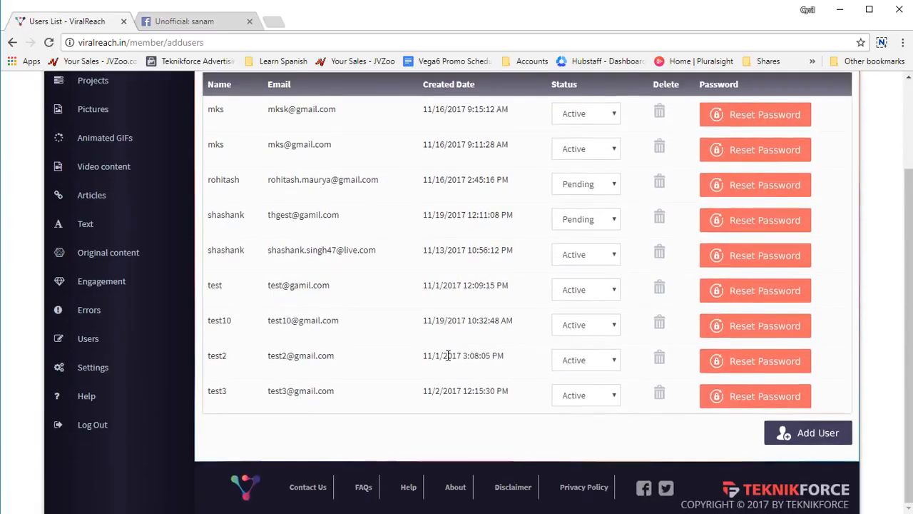
pyautogui.scroll(3, 448, 355)
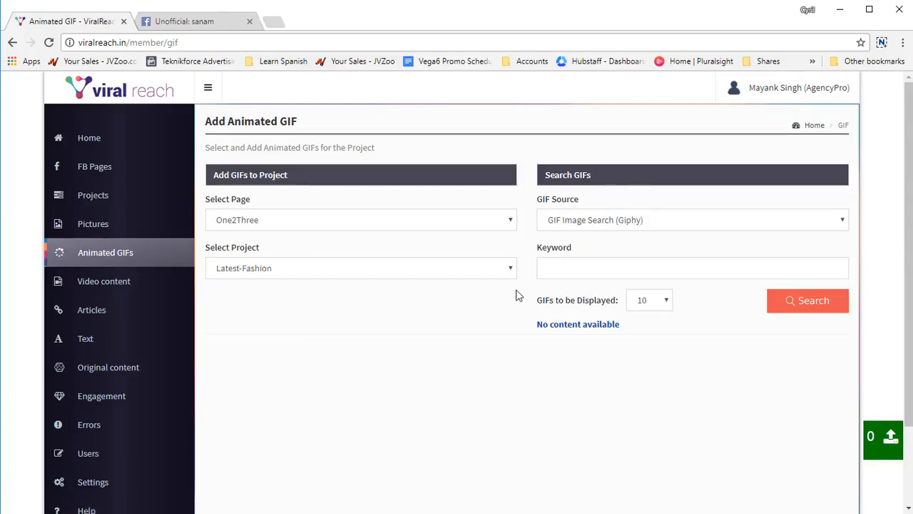
# On the Animated GIFs page, search for "flower" using GIF Image Search (Giphy) with 10 GIFs displayed.
pyautogui.click(656, 222)
pyautogui.click(655, 222)
pyautogui.click(644, 224)
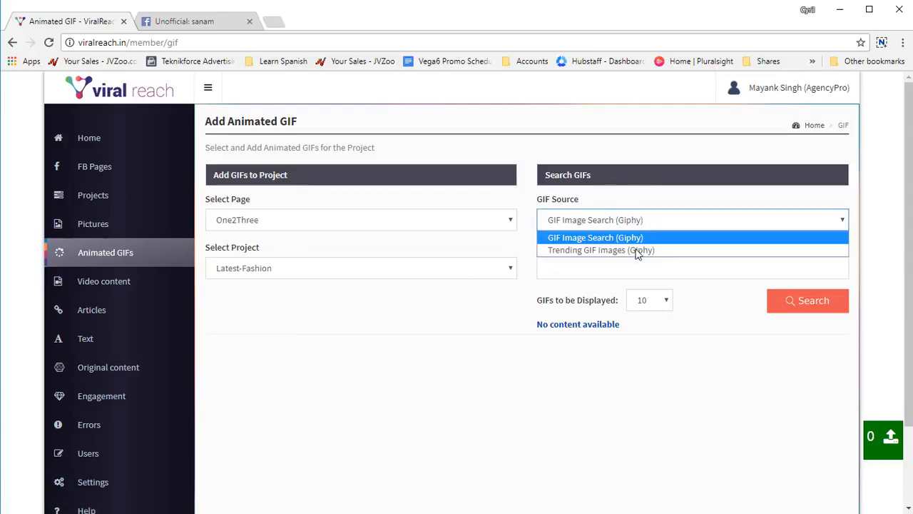
pyautogui.click(638, 241)
pyautogui.click(616, 270)
pyautogui.write('flower')
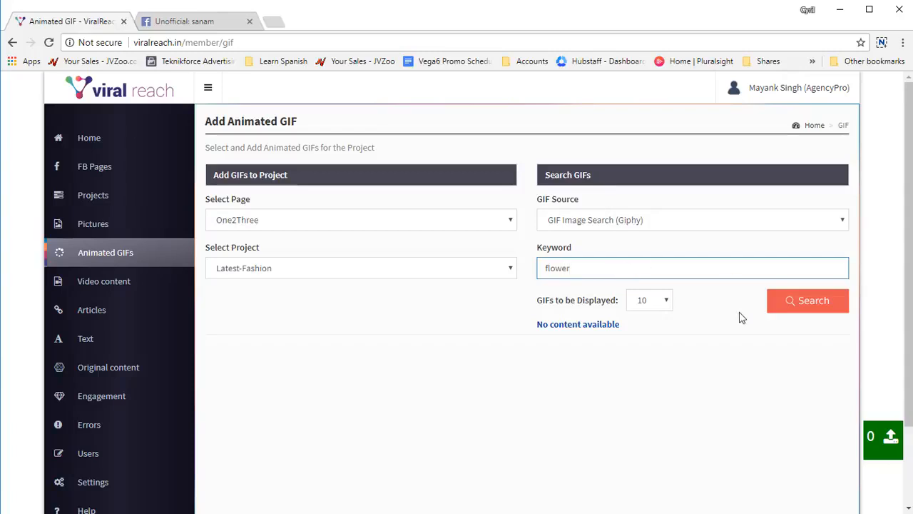
pyautogui.click(662, 300)
pyautogui.click(662, 301)
pyautogui.click(778, 305)
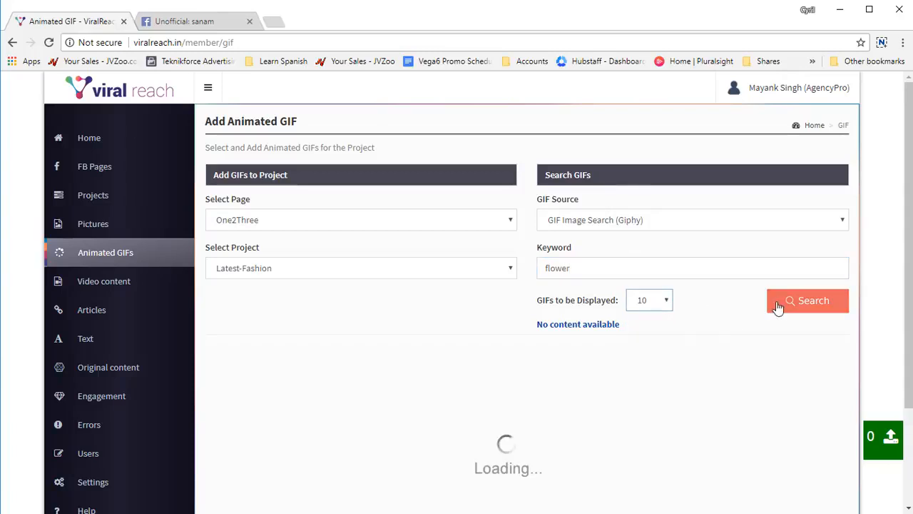
# Examine the flower GIF results and the Add, Preview and Download options they offer.
pyautogui.scroll(-2, 554, 320)
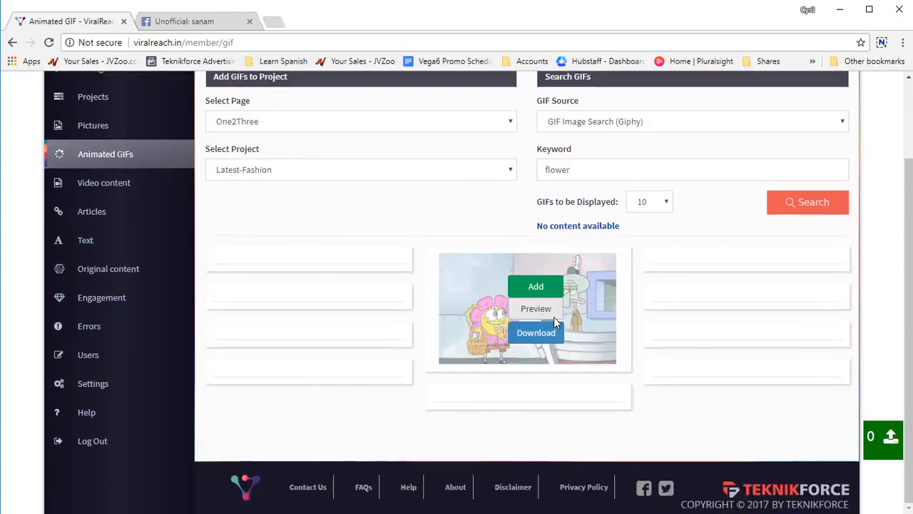
pyautogui.scroll(-1, 271, 378)
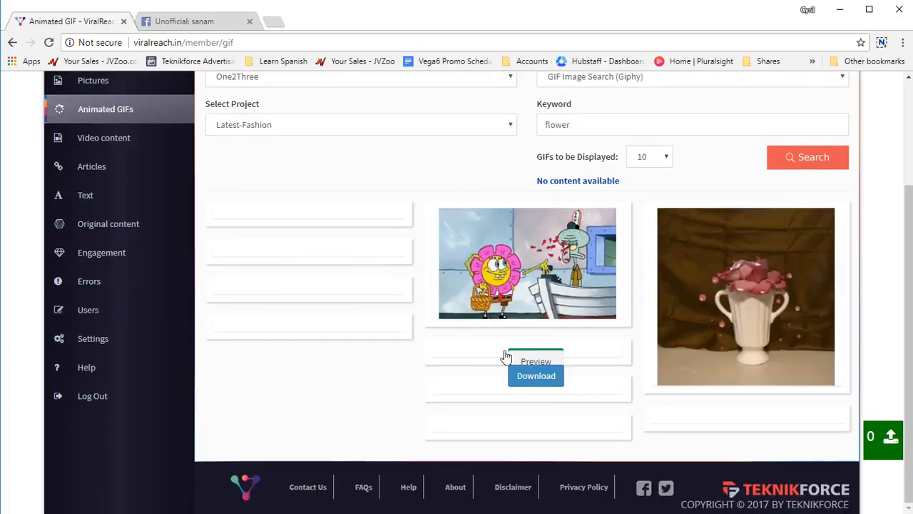
pyautogui.moveTo(373, 347)
pyautogui.scroll(-1, 374, 347)
pyautogui.moveTo(326, 321)
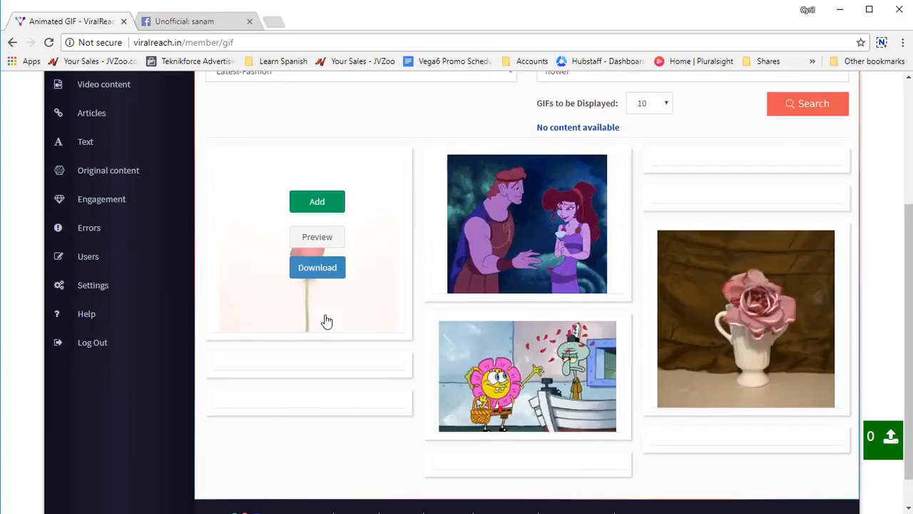
pyautogui.scroll(4, 438, 357)
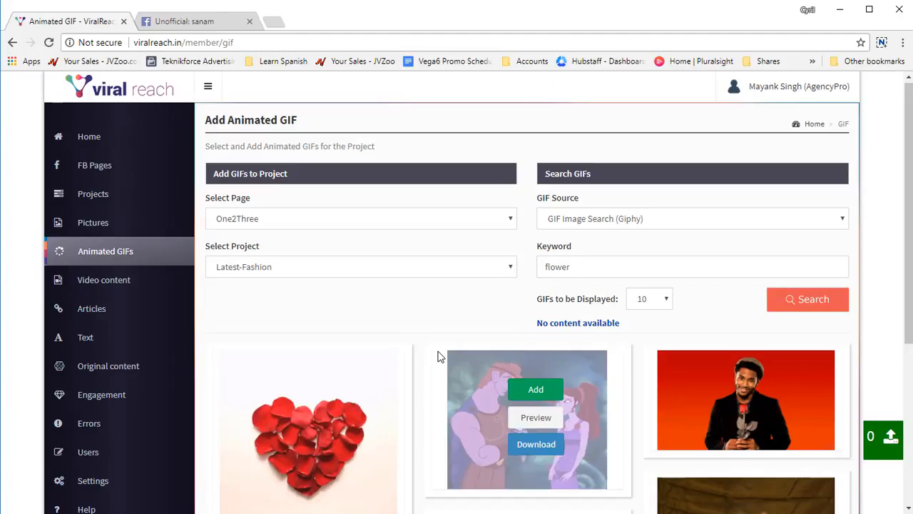
pyautogui.moveTo(438, 354)
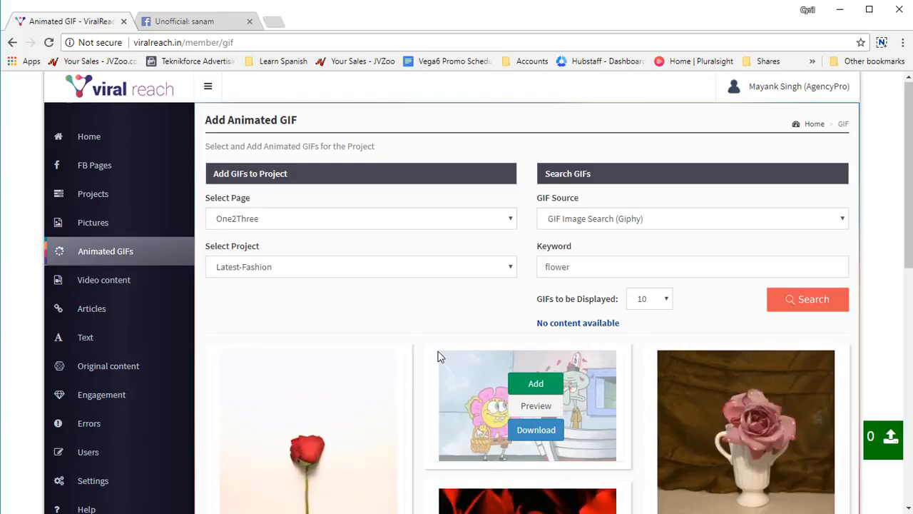
pyautogui.scroll(-4, 210, 340)
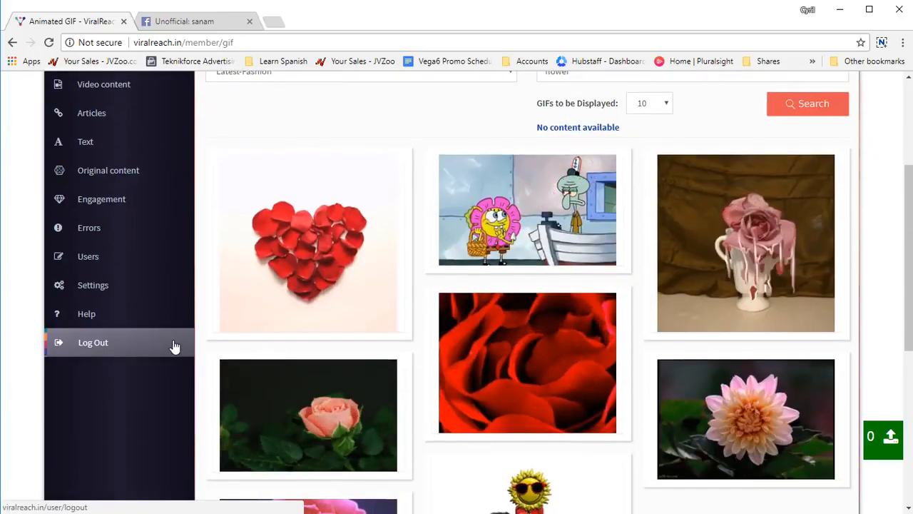